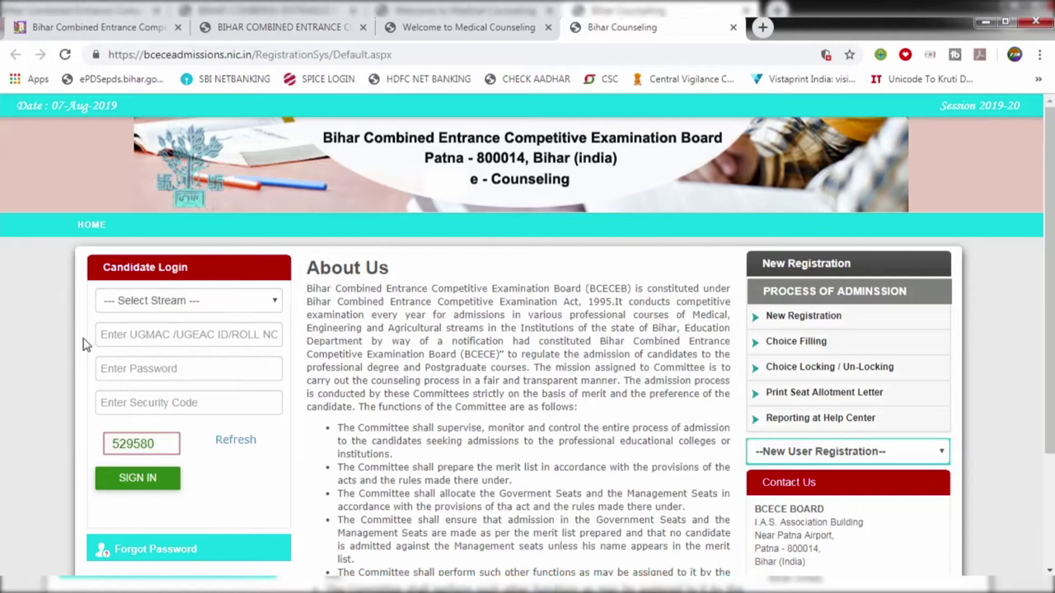
Start a new user registration for Polytechnic Engineering on the e-counseling site
scroll(527, 346, down, 1)
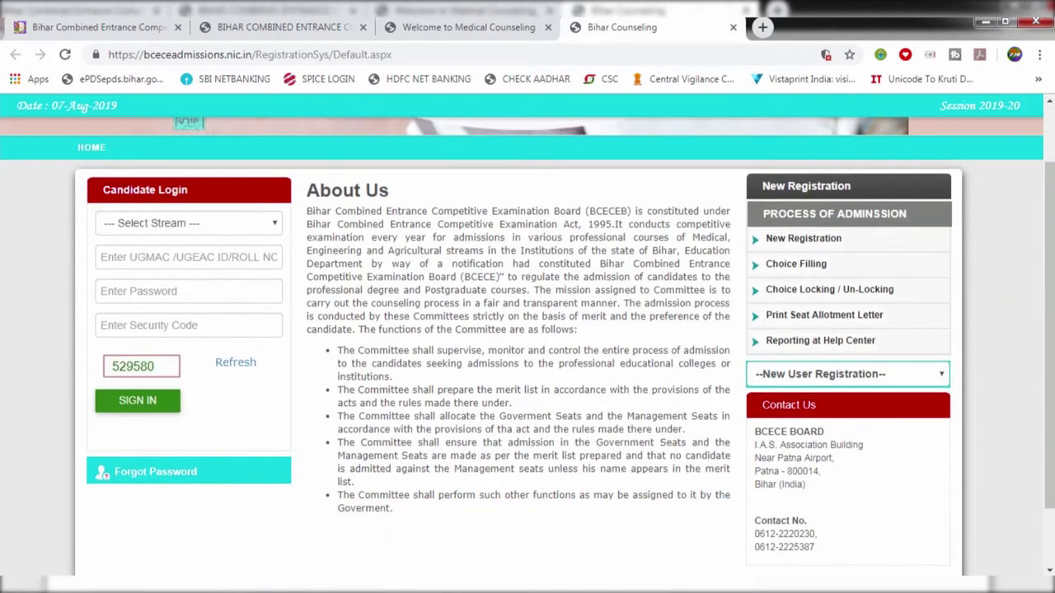
click(787, 375)
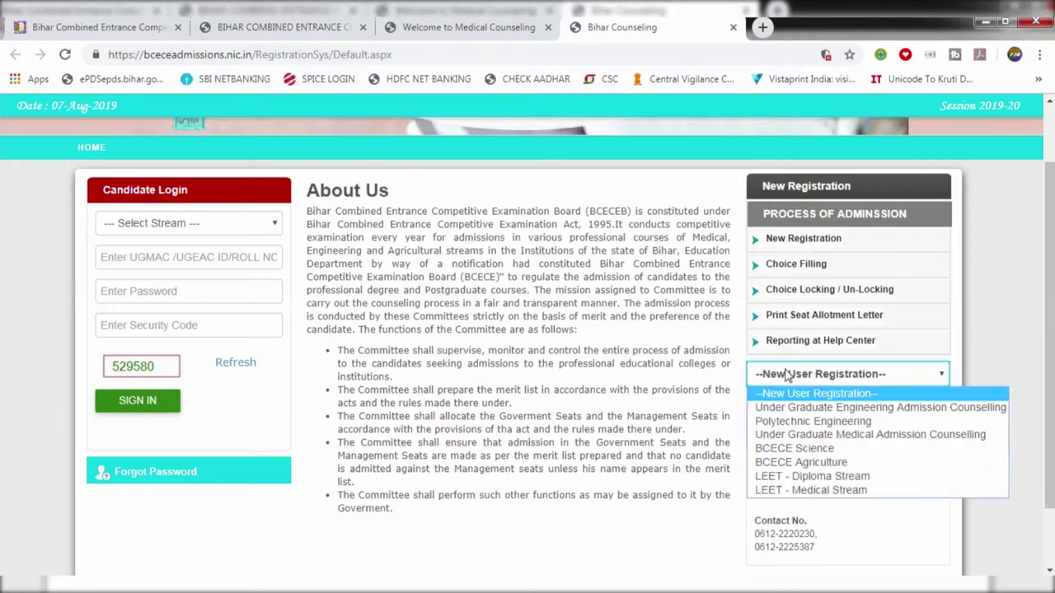
click(794, 422)
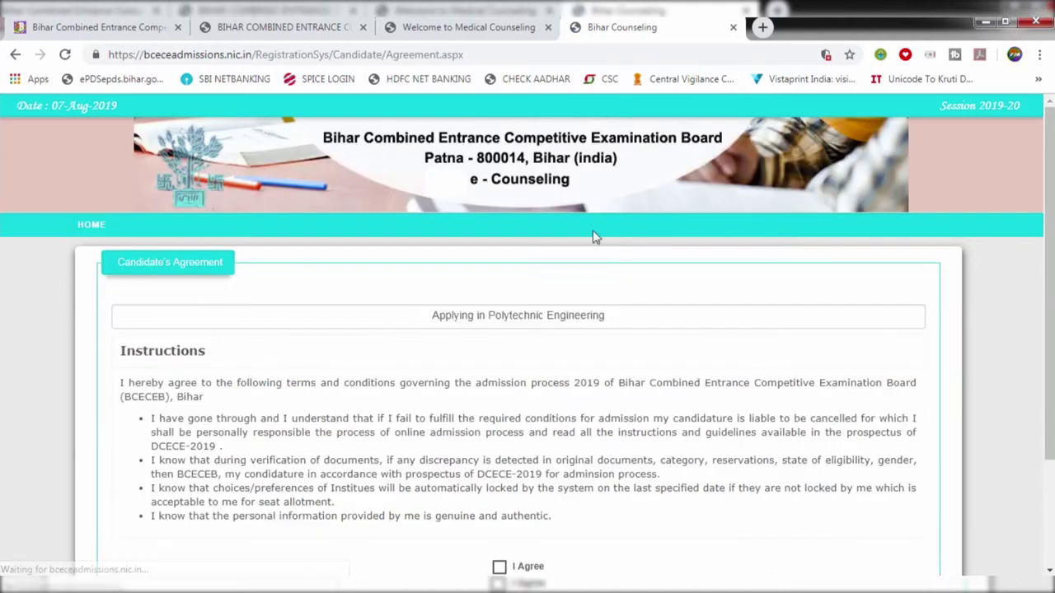
Accept the terms of the Candidate's Agreement and proceed with the Polytechnic Engineering application
scroll(416, 225, down, 1)
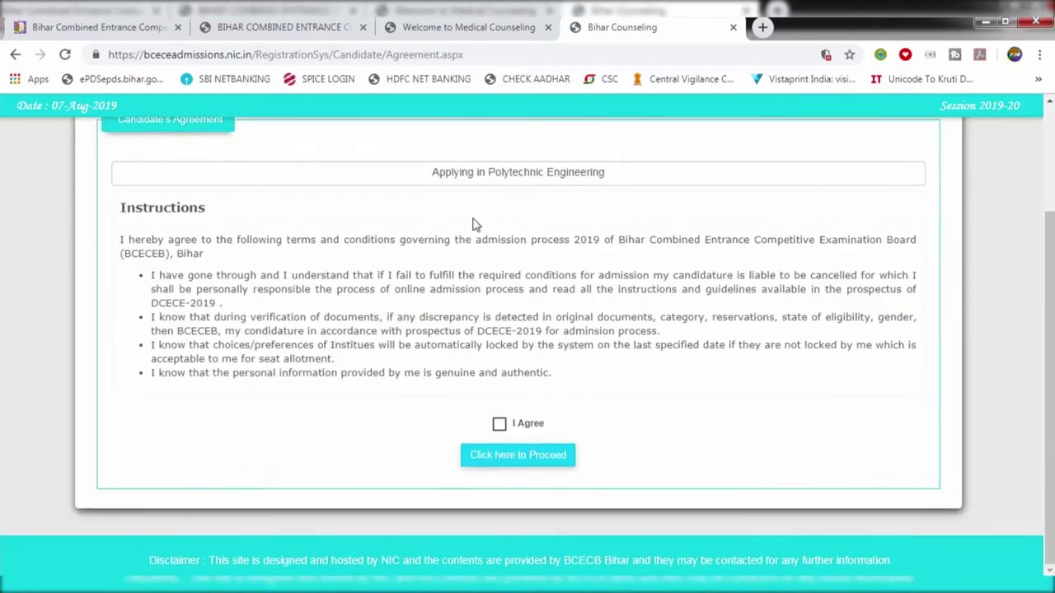
click(498, 420)
click(504, 462)
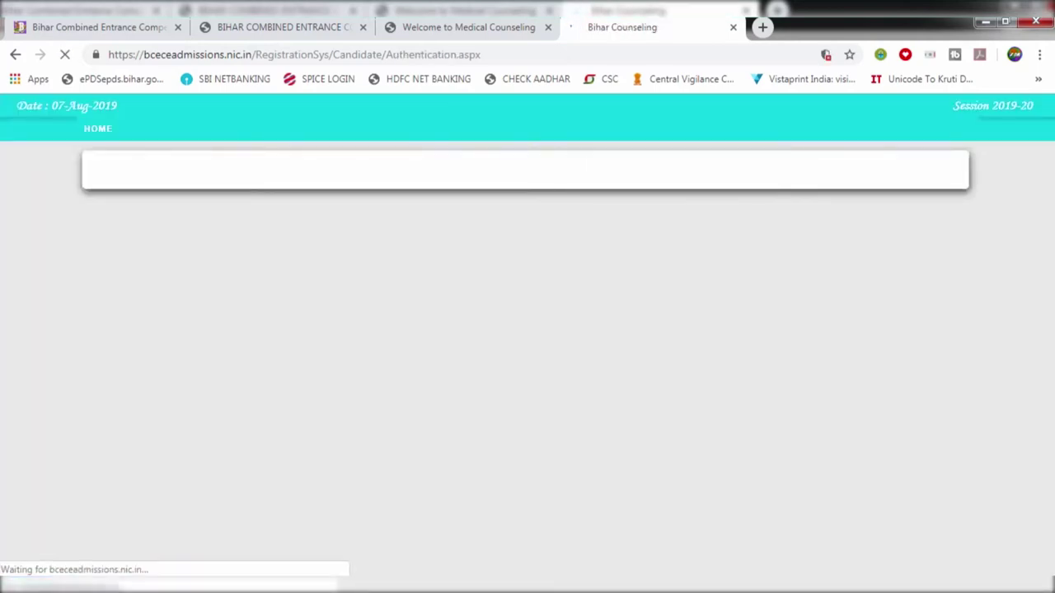
Compare the roll number, registration number and date of birth with the admit card PDF and submit the candidate authentication form
scroll(366, 340, down, 1)
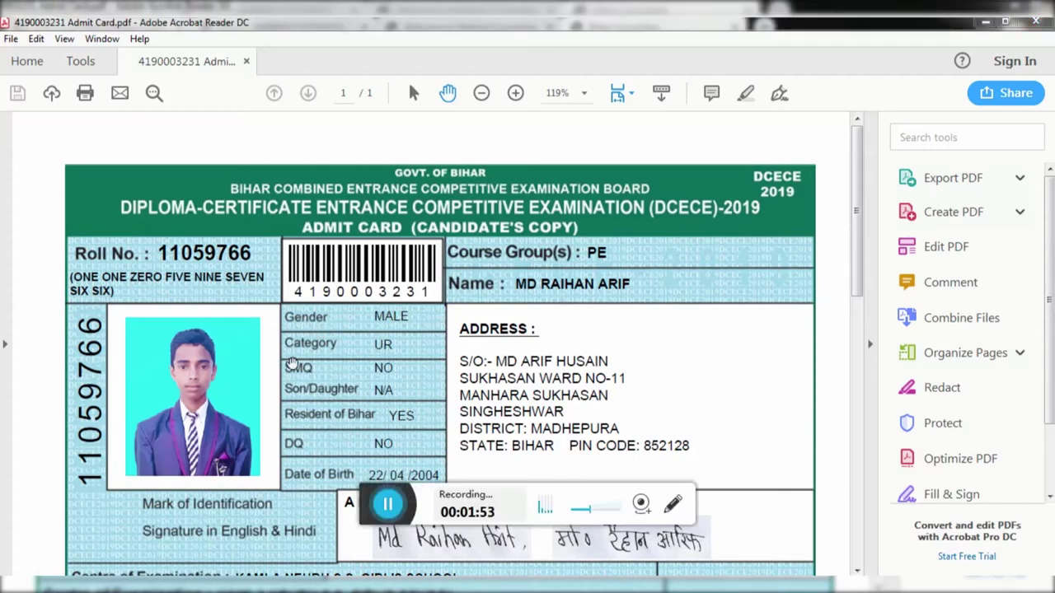
key(alt+Tab)
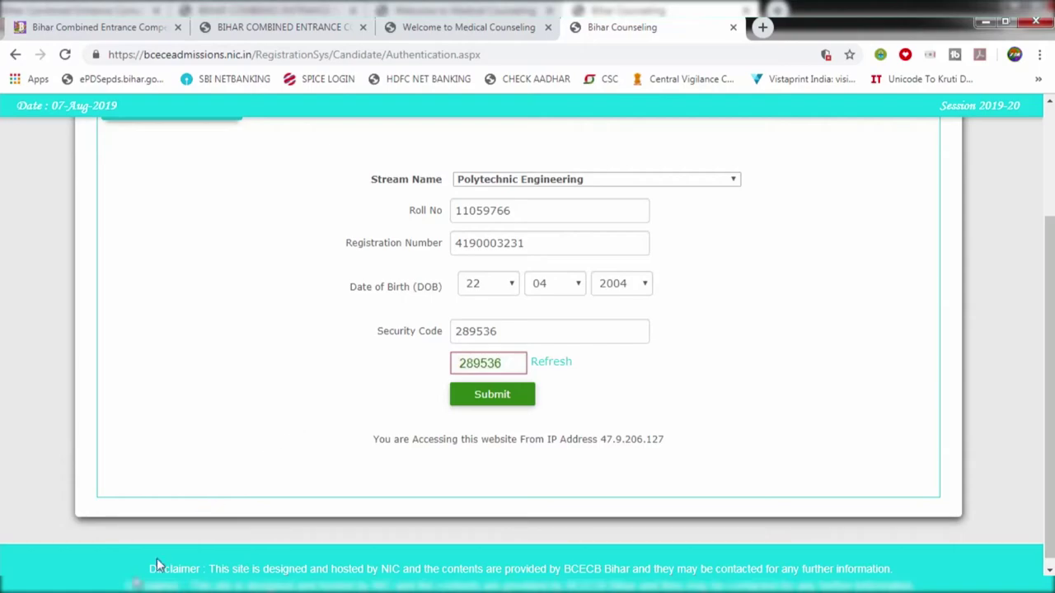
key(alt+Tab)
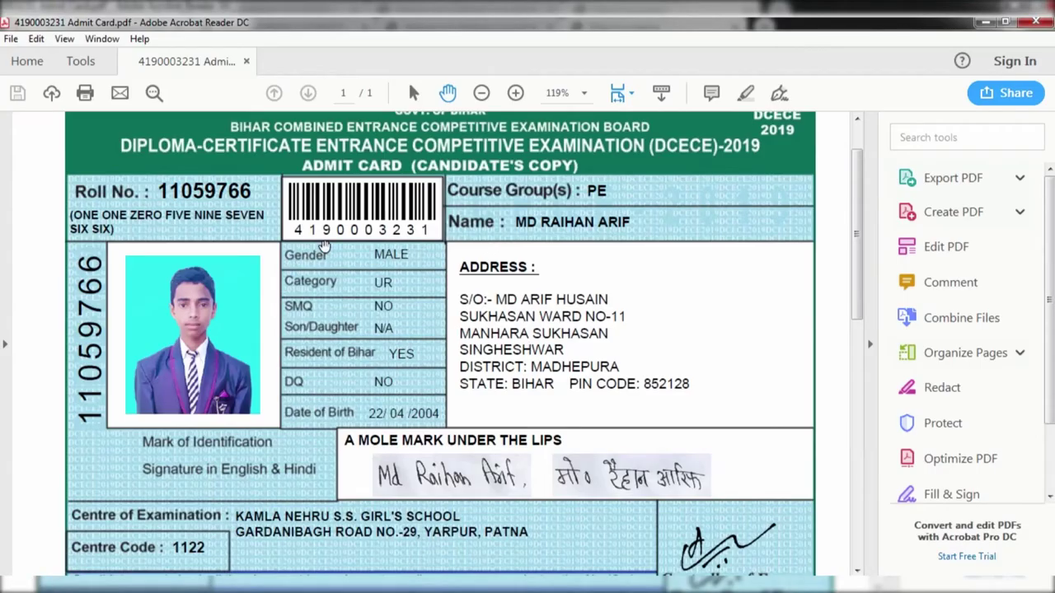
key(alt+Tab)
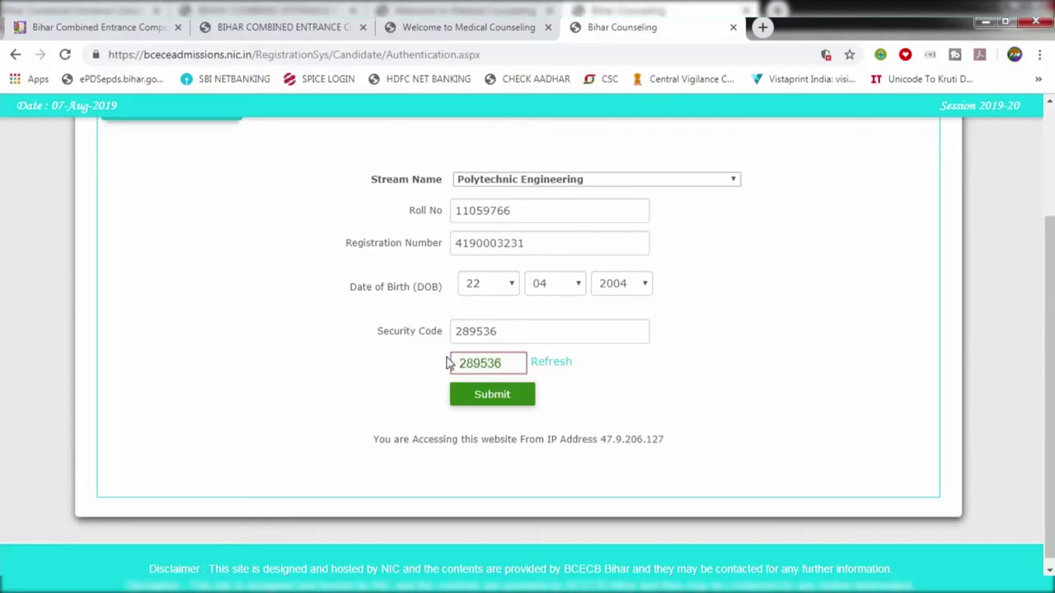
click(506, 397)
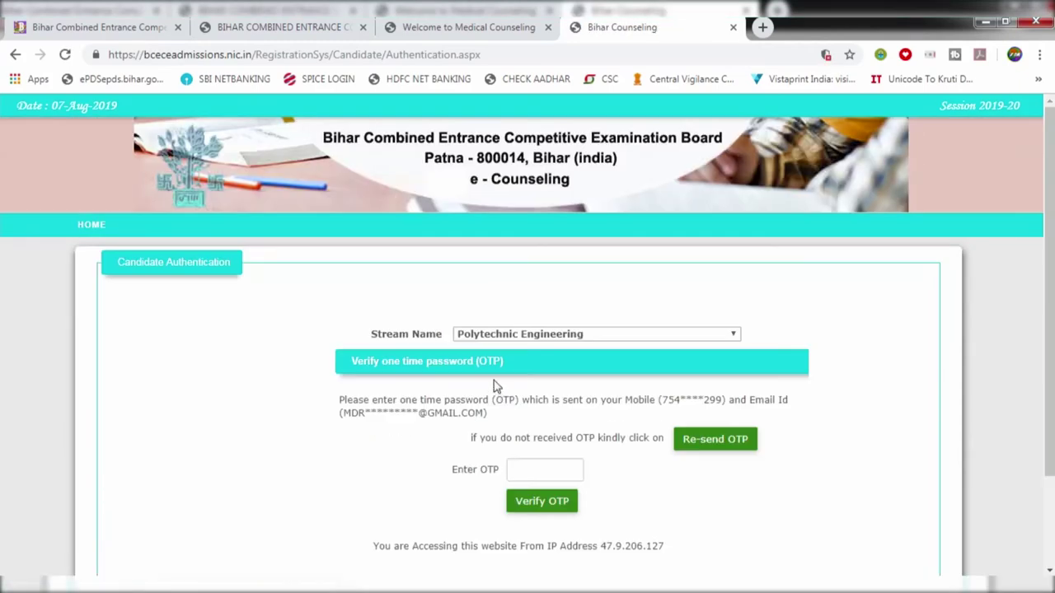
Enter the one-time password in the OTP field and verify it
scroll(496, 383, down, 2)
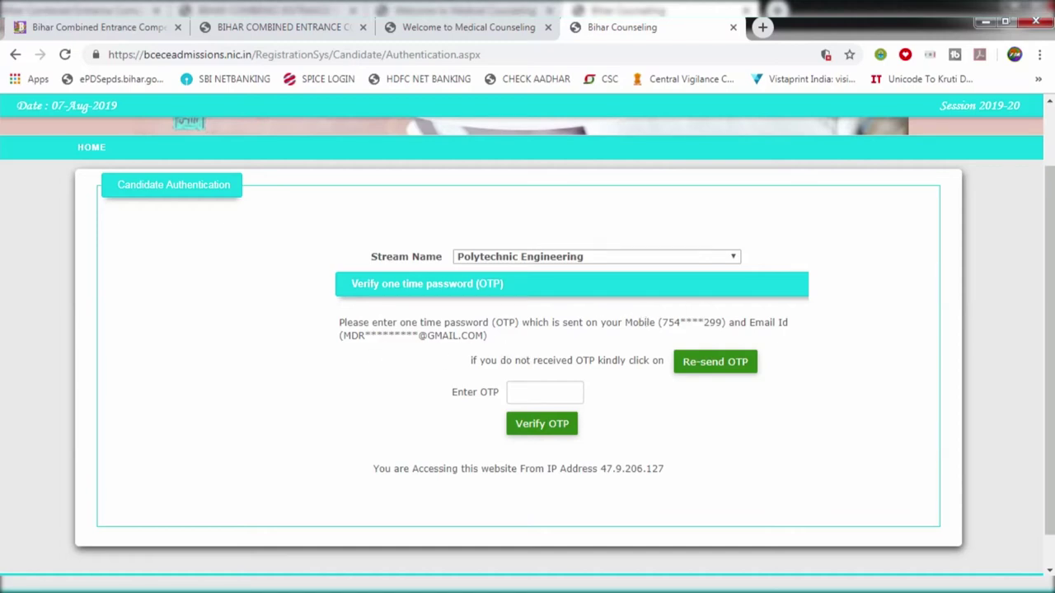
scroll(528, 355, down, 1)
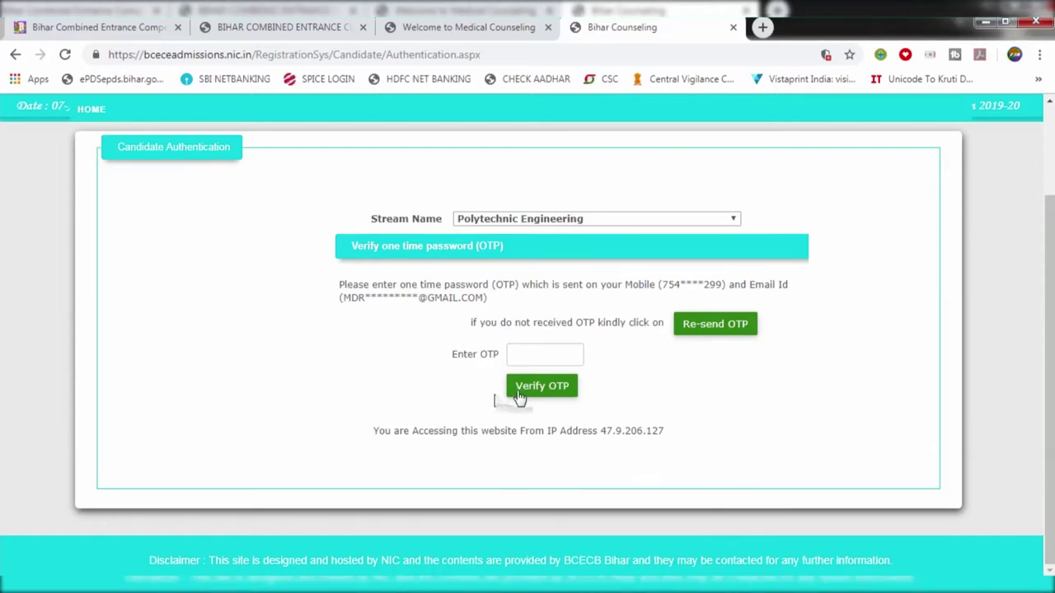
click(535, 360)
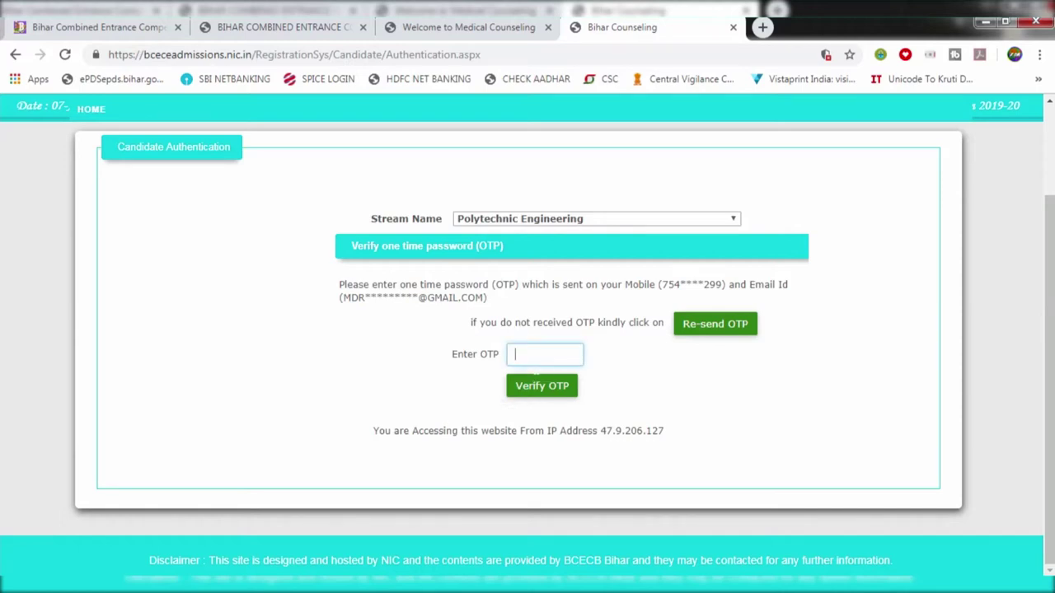
key(ctrl+v)
click(534, 389)
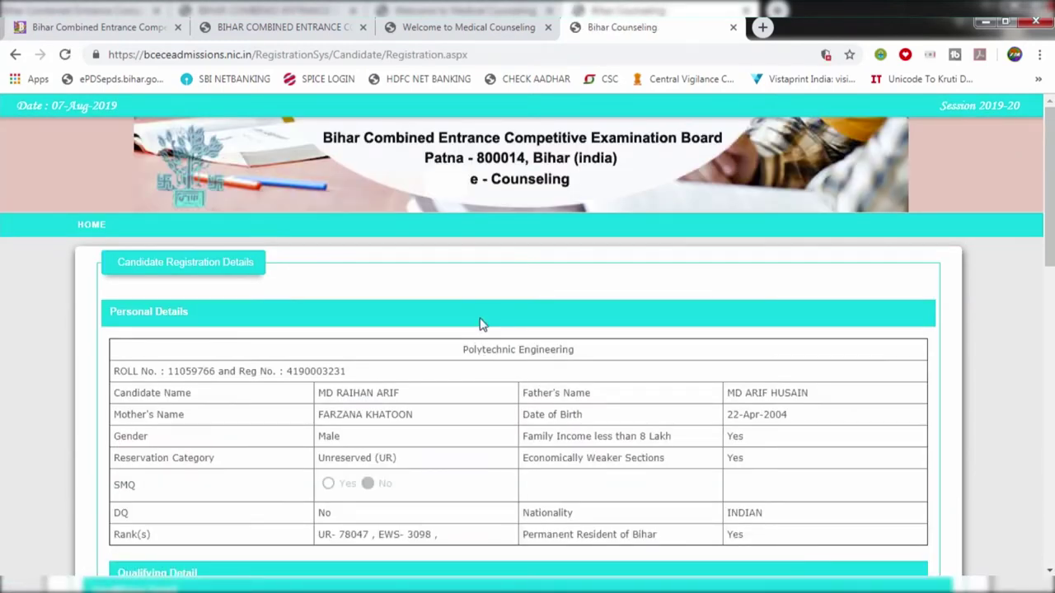
Review the candidate's personal details, ranks and qualifying details on the registration form
scroll(456, 338, down, 1)
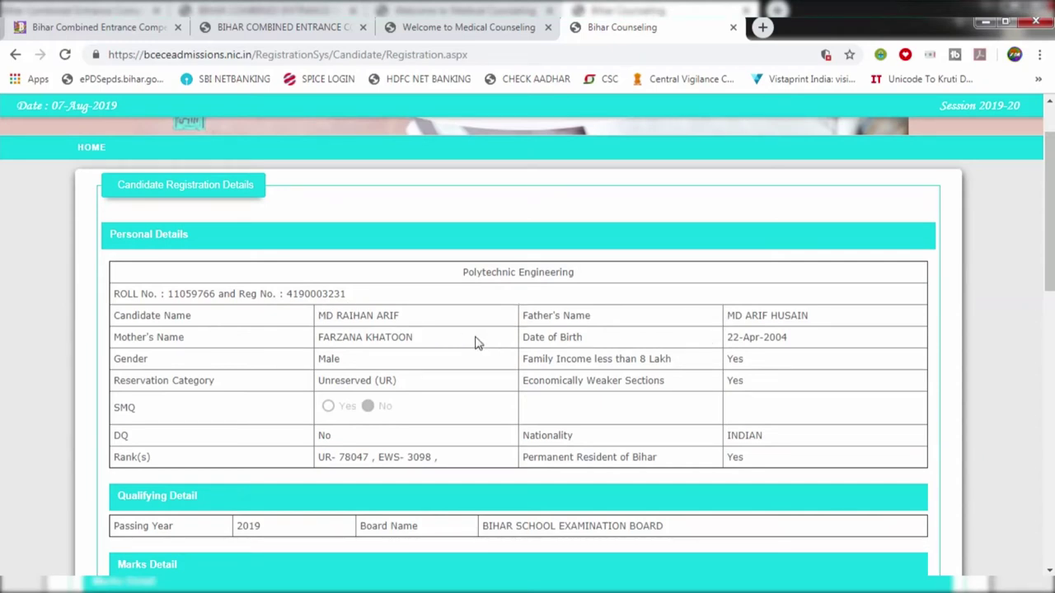
scroll(475, 341, down, 1)
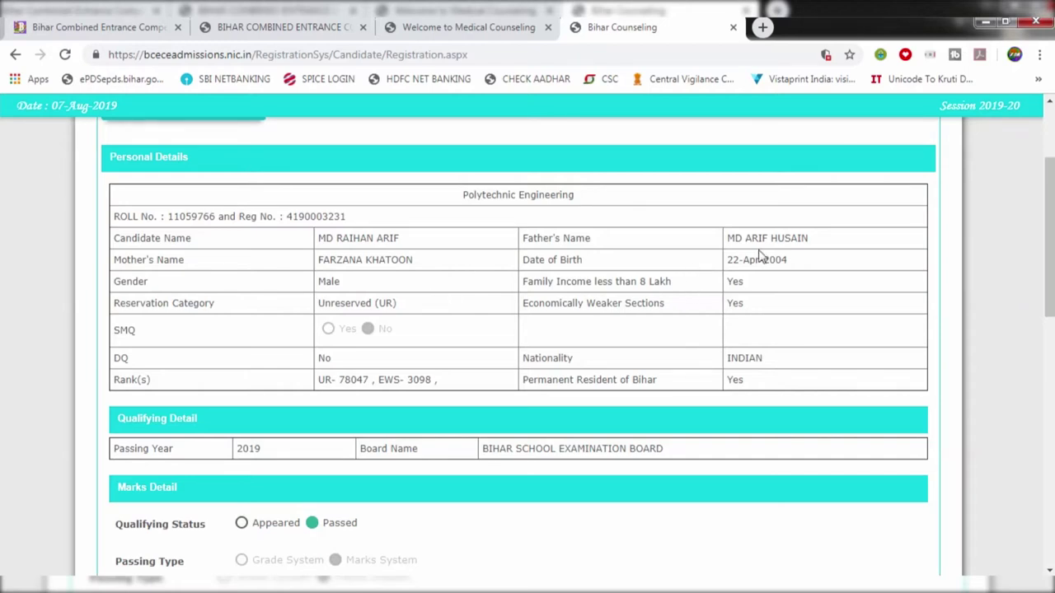
scroll(758, 258, down, 1)
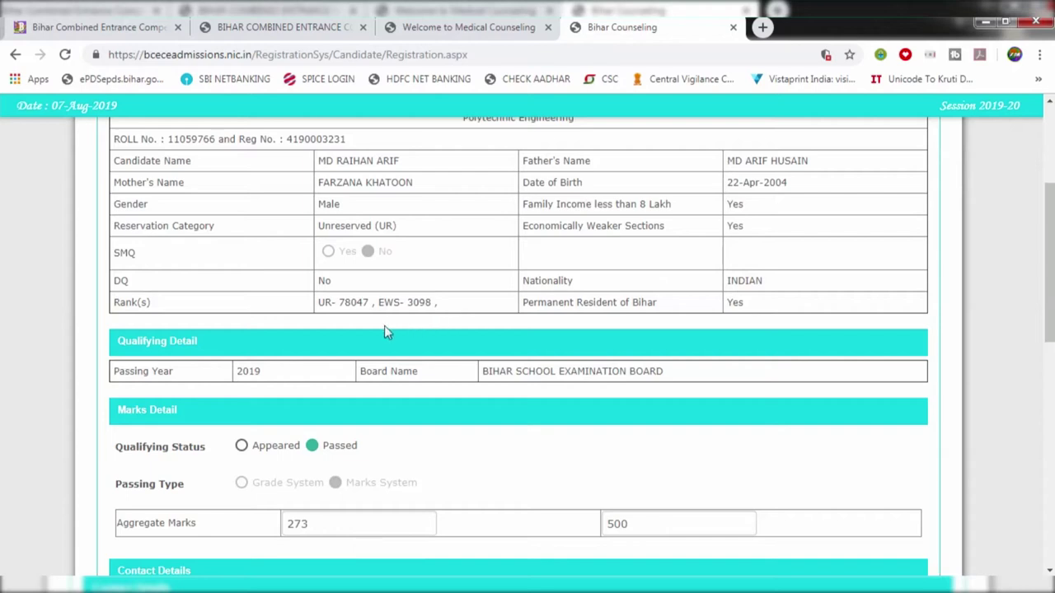
drag(338, 303, 445, 303)
click(445, 302)
scroll(628, 254, down, 1)
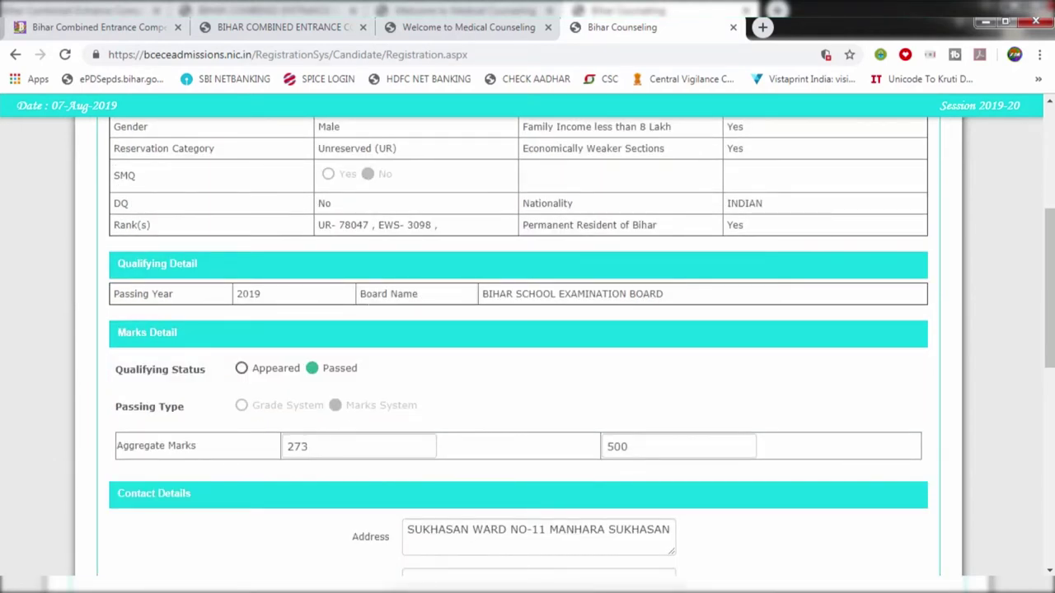
scroll(266, 305, down, 1)
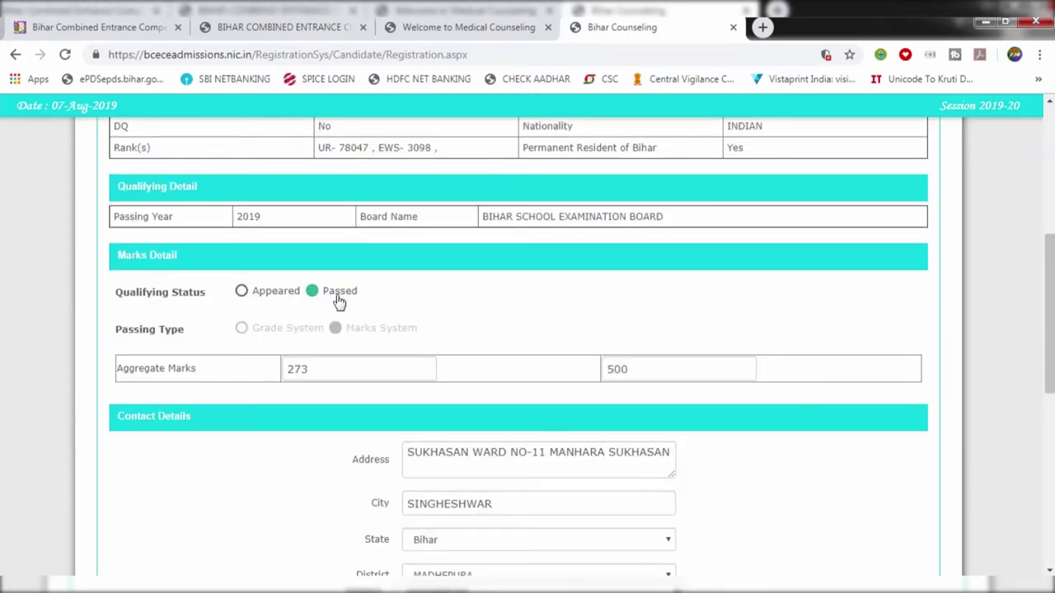
Try to set the qualifying status to Appeared and dismiss the alert
click(255, 298)
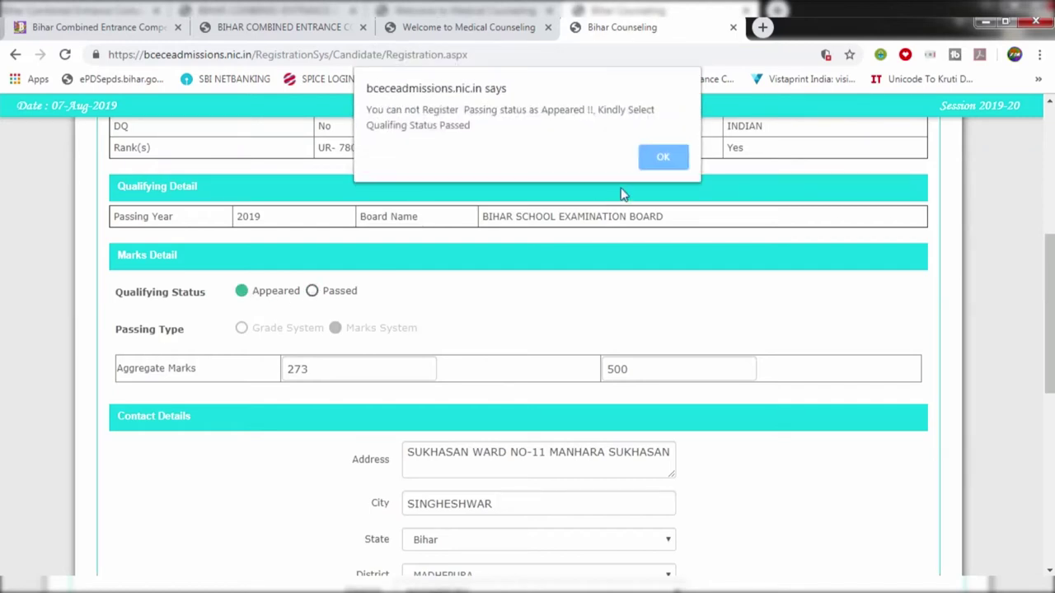
click(663, 158)
Check the aggregate marks, contact and login details, submit the registration form, and decline saving the password in the browser
scroll(381, 299, down, 1)
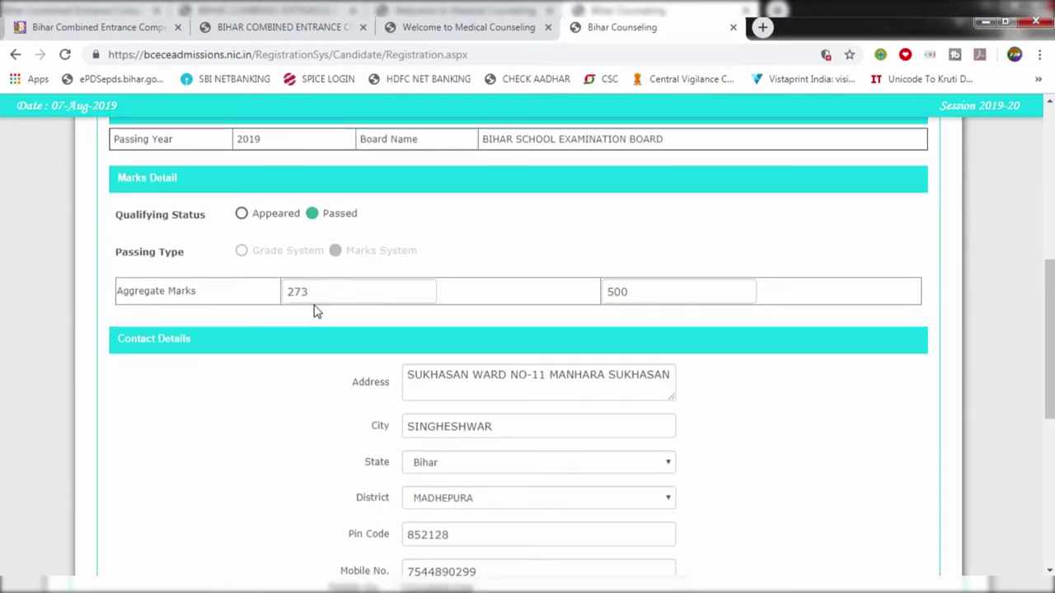
scroll(344, 285, down, 1)
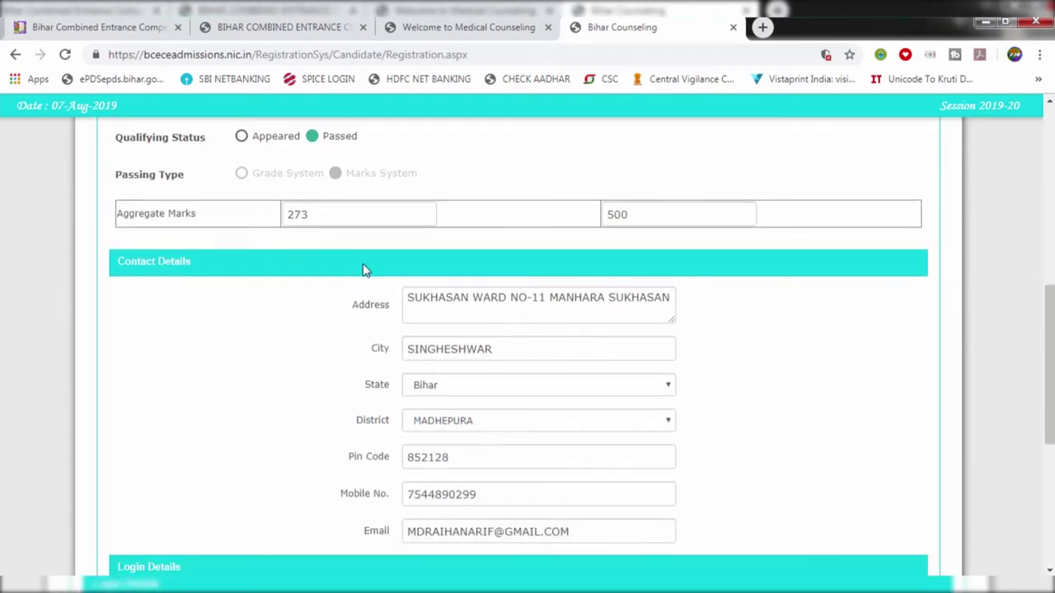
scroll(396, 280, down, 1)
scroll(462, 297, down, 1)
scroll(387, 346, down, 2)
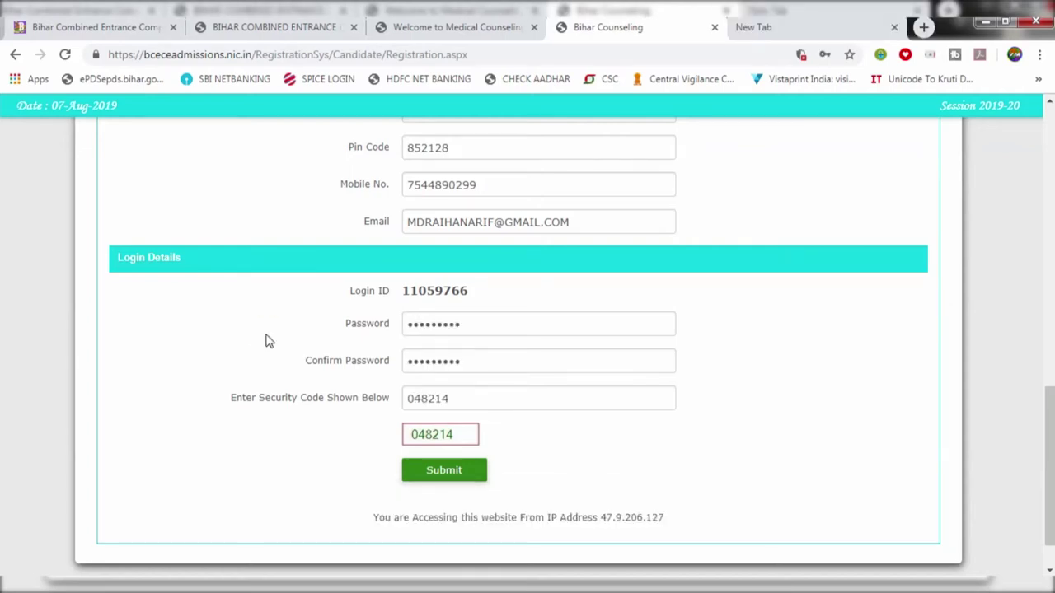
scroll(266, 341, down, 1)
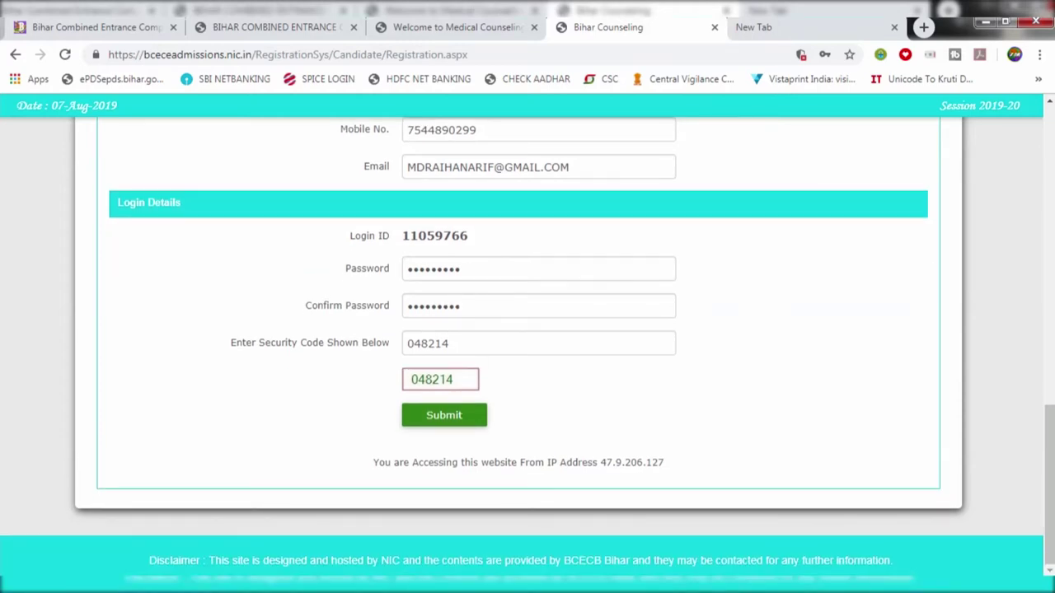
click(442, 418)
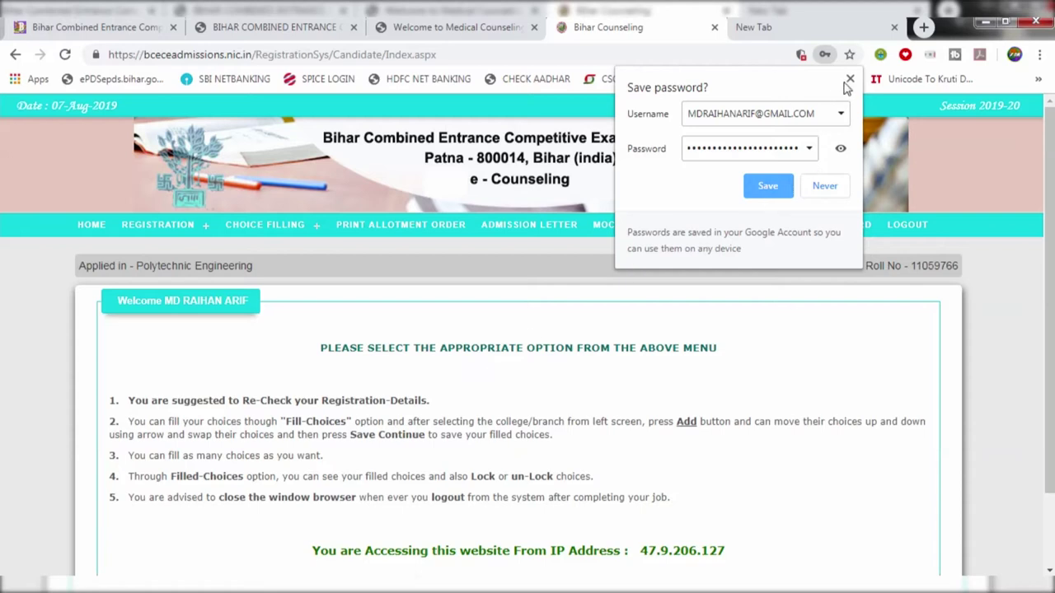
click(849, 79)
Read the instructions on the candidate home page, including the advice to re-check the registration details
scroll(495, 371, down, 2)
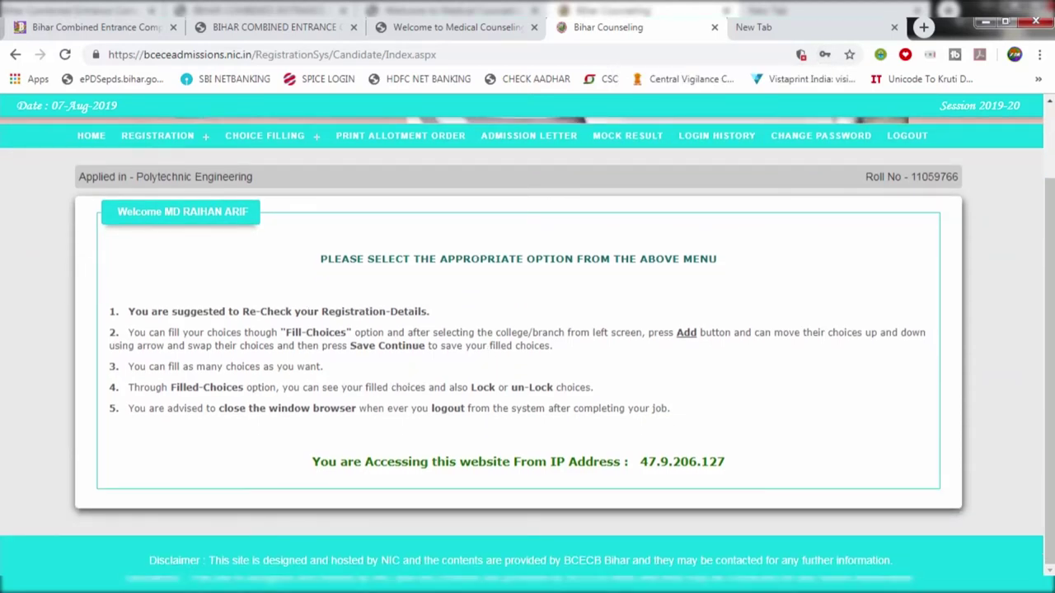
scroll(439, 363, up, 1)
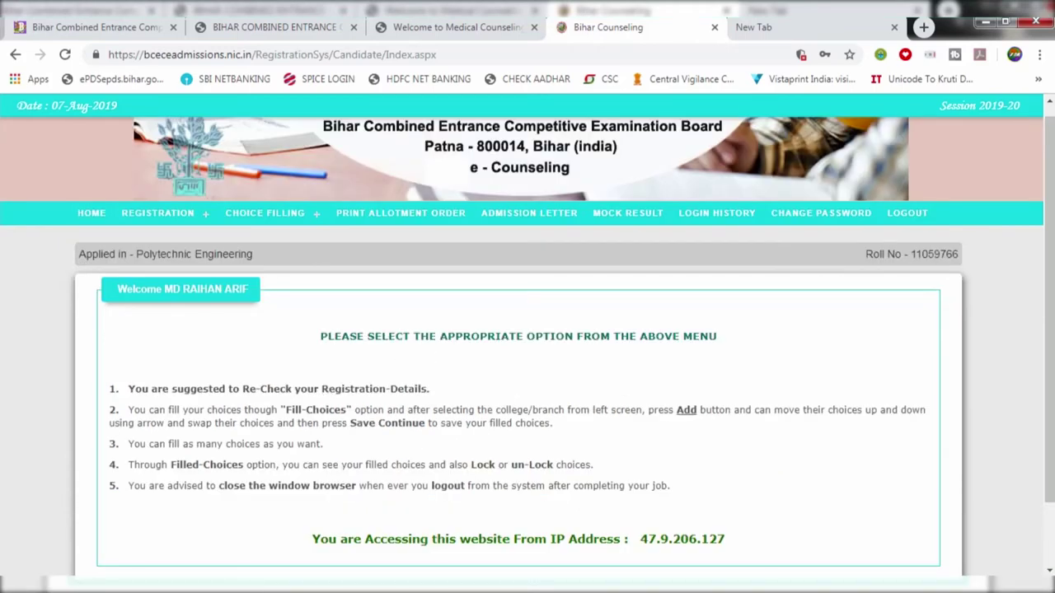
drag(142, 389, 438, 385)
click(477, 370)
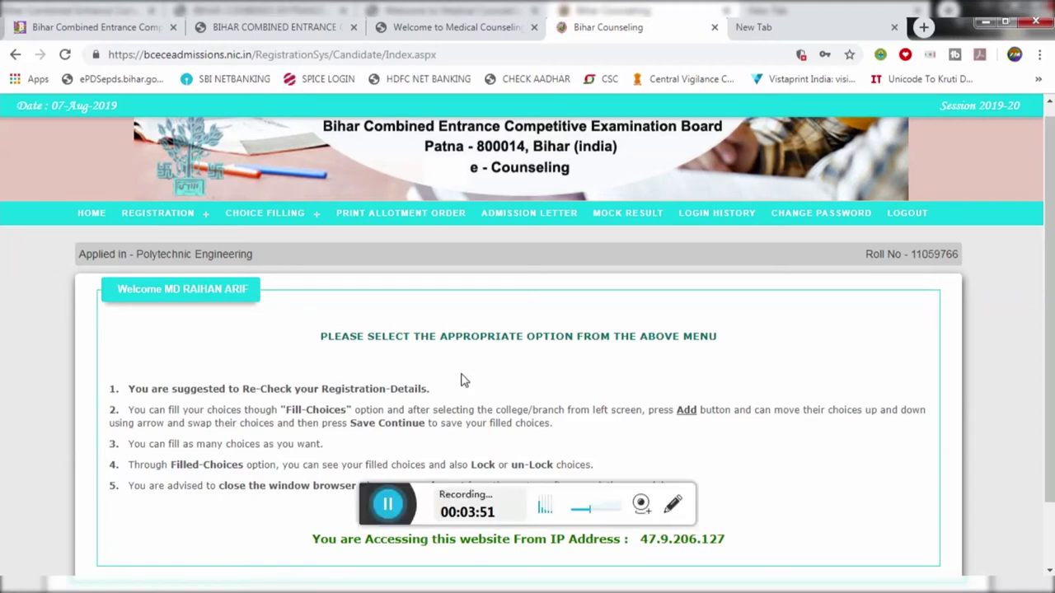
scroll(401, 421, down, 1)
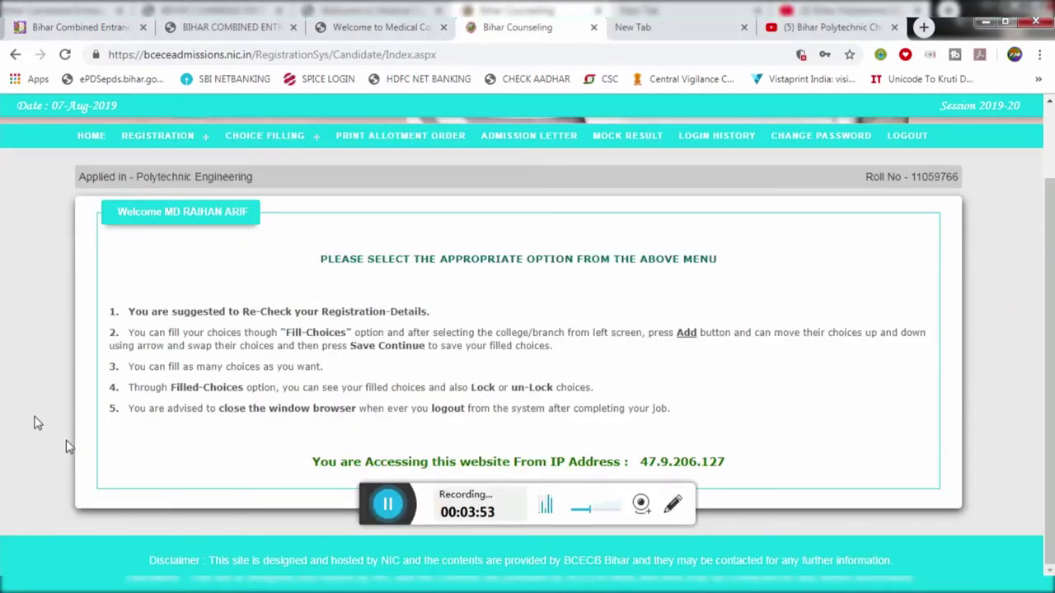
Open the list of available choices for choice filling
scroll(75, 399, up, 1)
scroll(74, 400, up, 1)
mouse_move(281, 216)
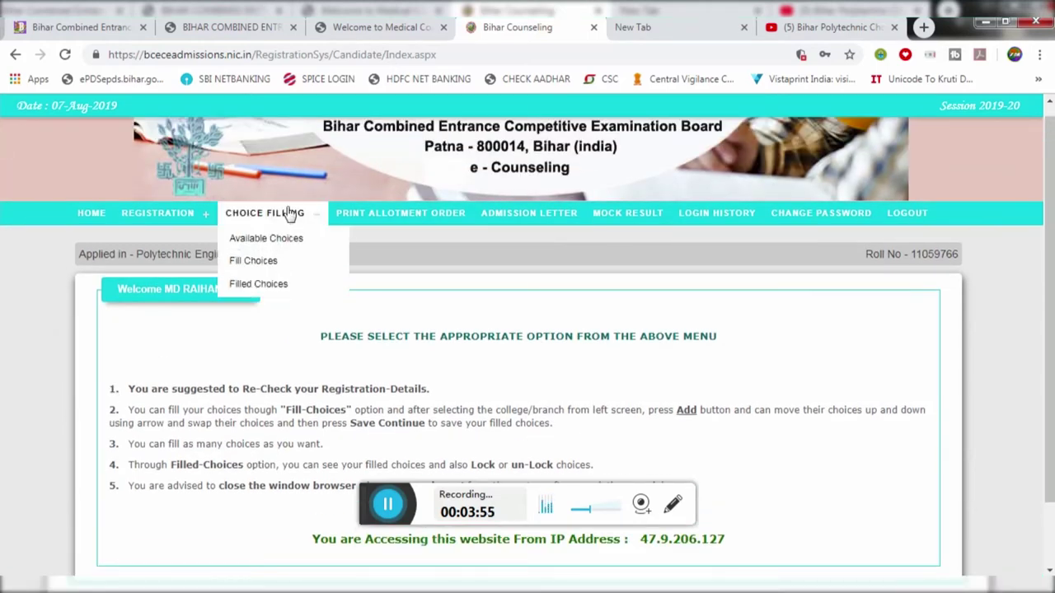
click(265, 241)
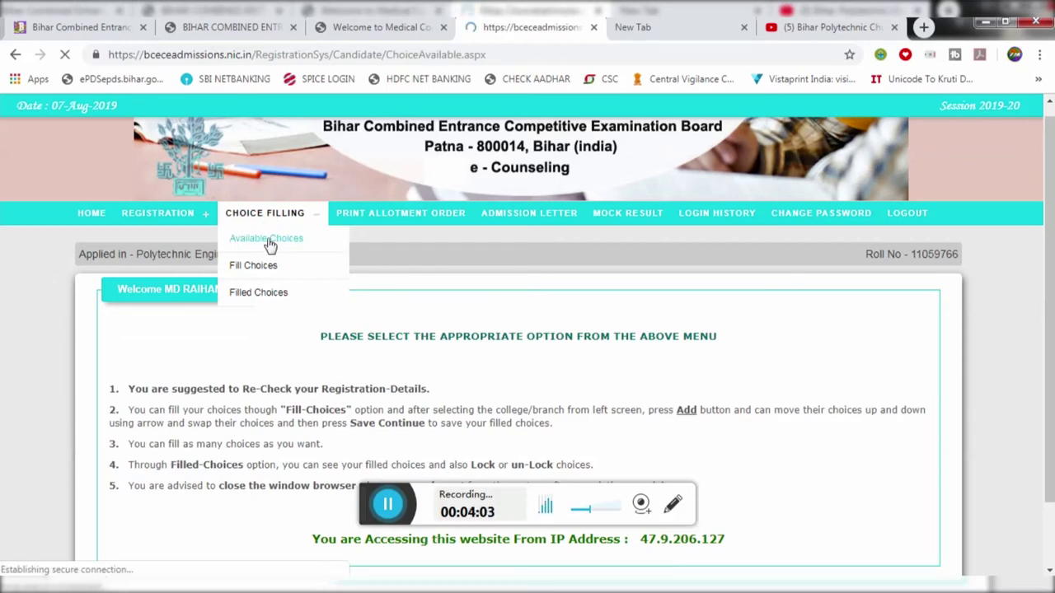
Look through the full list of institutes and their engineering courses down to the last entry
scroll(338, 304, down, 3)
scroll(350, 301, down, 3)
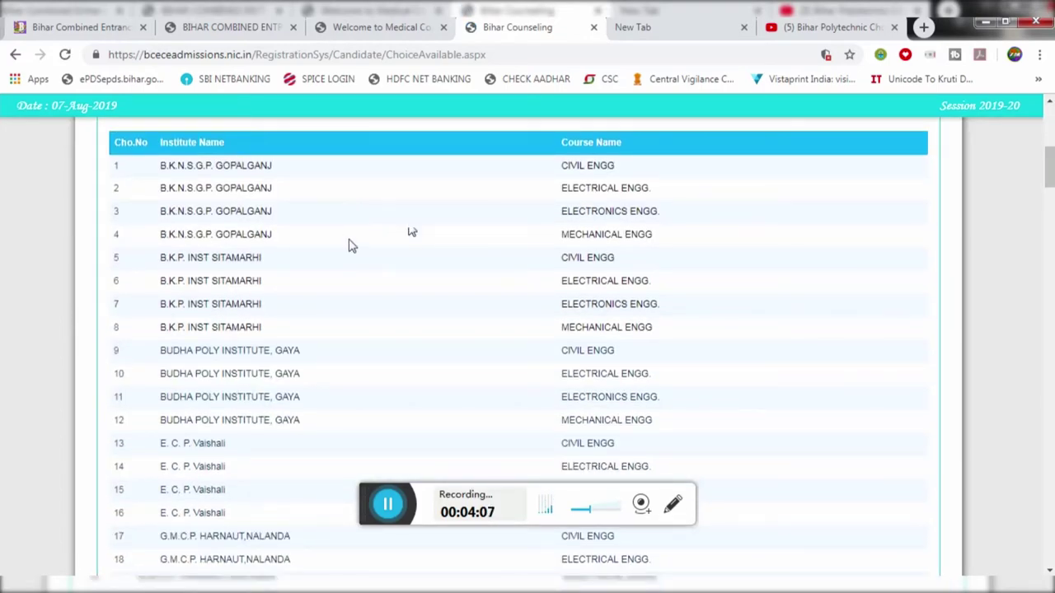
scroll(347, 245, down, 3)
scroll(347, 248, down, 10)
scroll(350, 249, down, 20)
scroll(351, 249, down, 15)
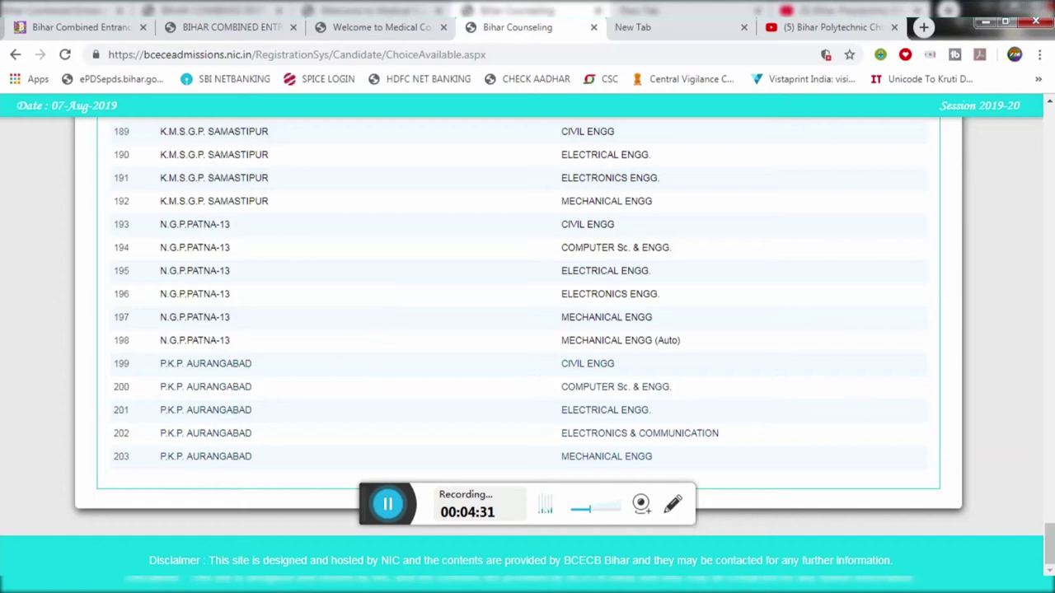
scroll(208, 270, up, 1)
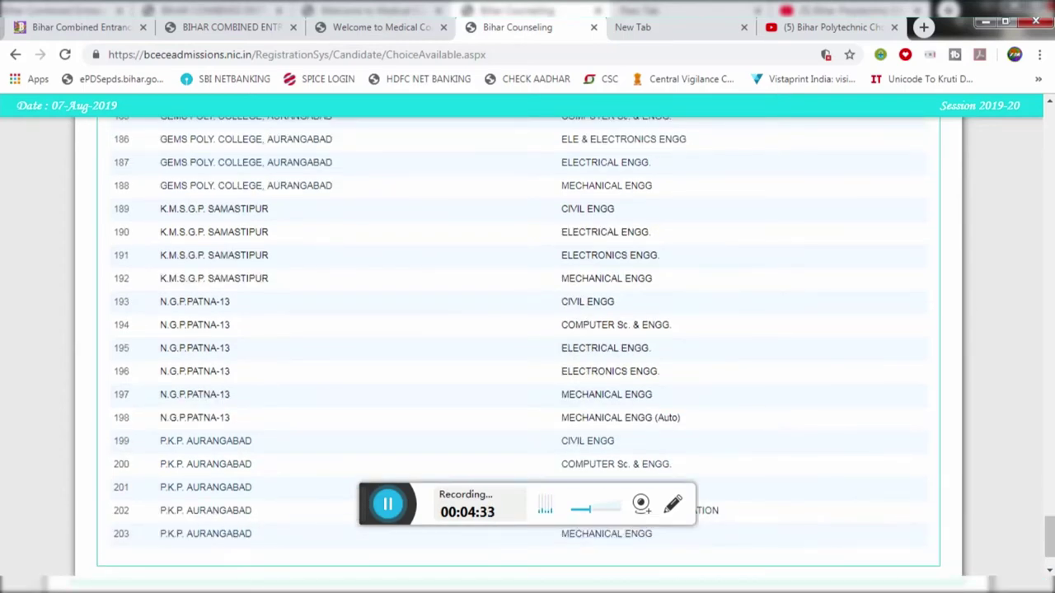
scroll(207, 263, up, 2)
scroll(207, 264, down, 3)
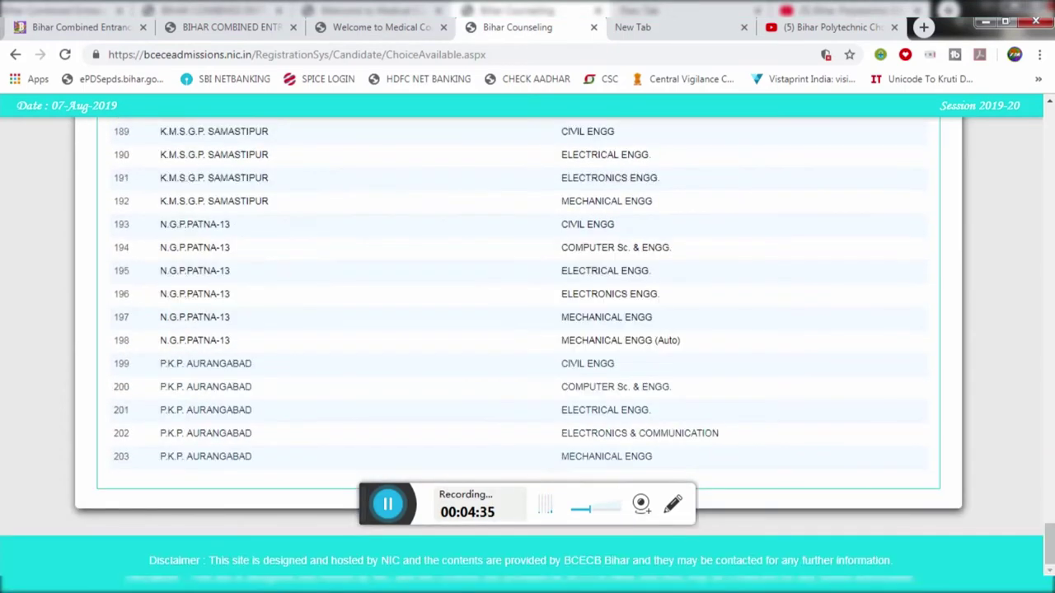
Return from the end of the available choices list and open the form for filling choices
scroll(442, 275, up, 14)
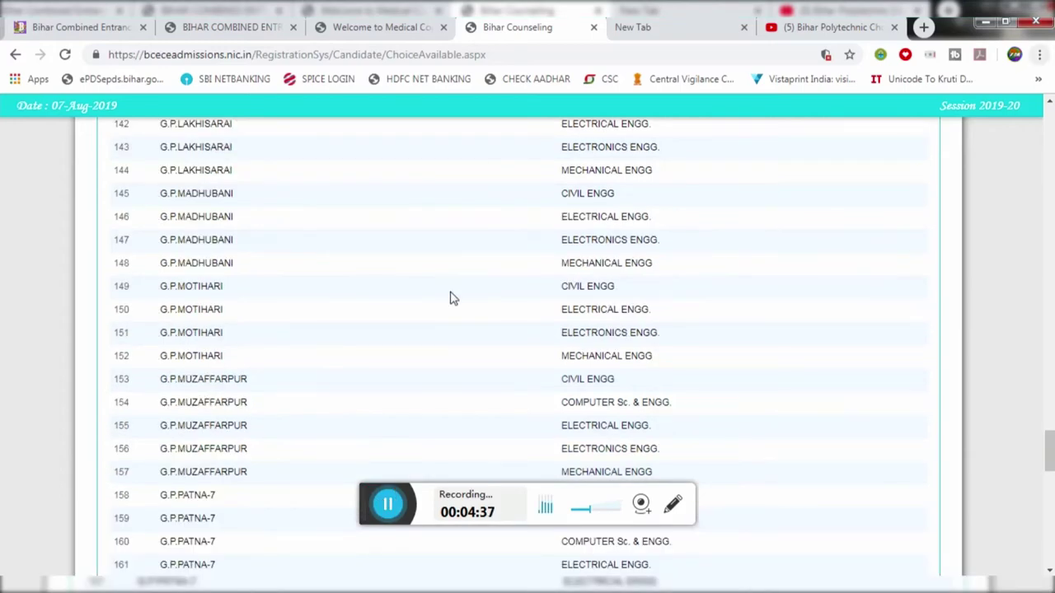
scroll(451, 299, up, 4)
scroll(451, 298, up, 19)
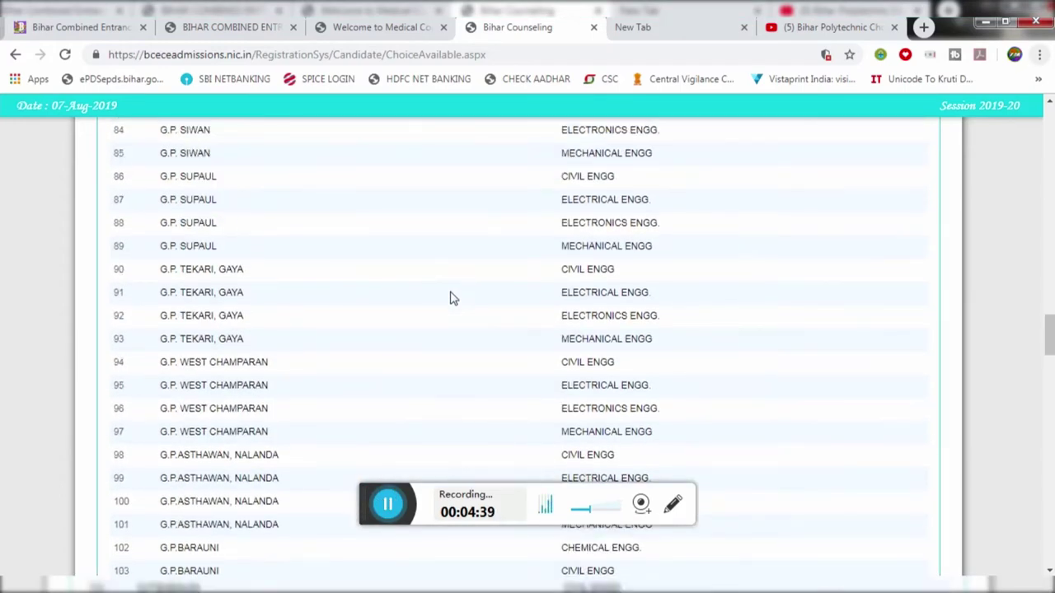
scroll(451, 298, up, 20)
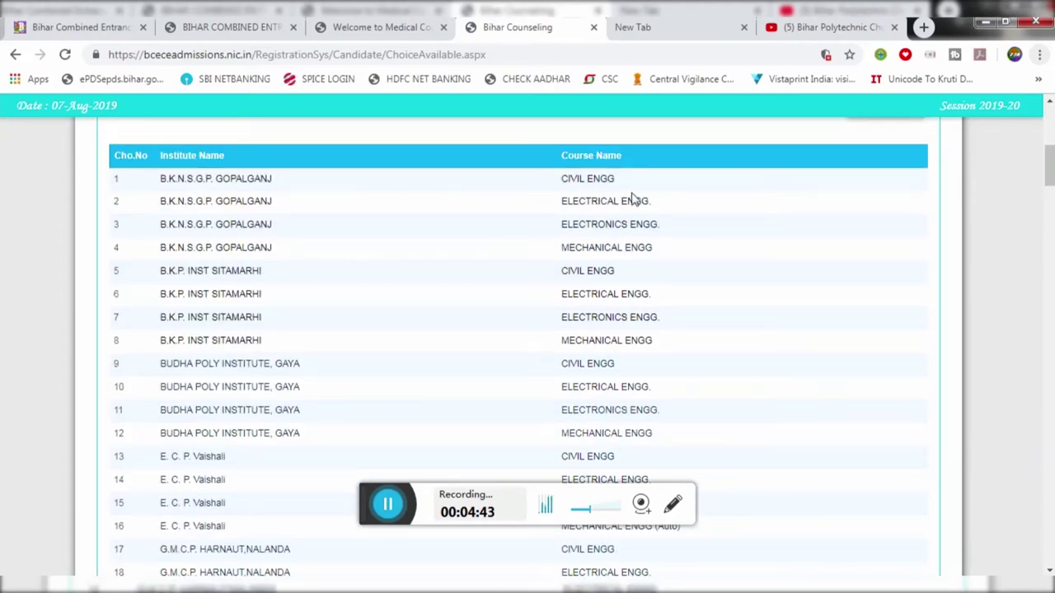
scroll(582, 262, up, 3)
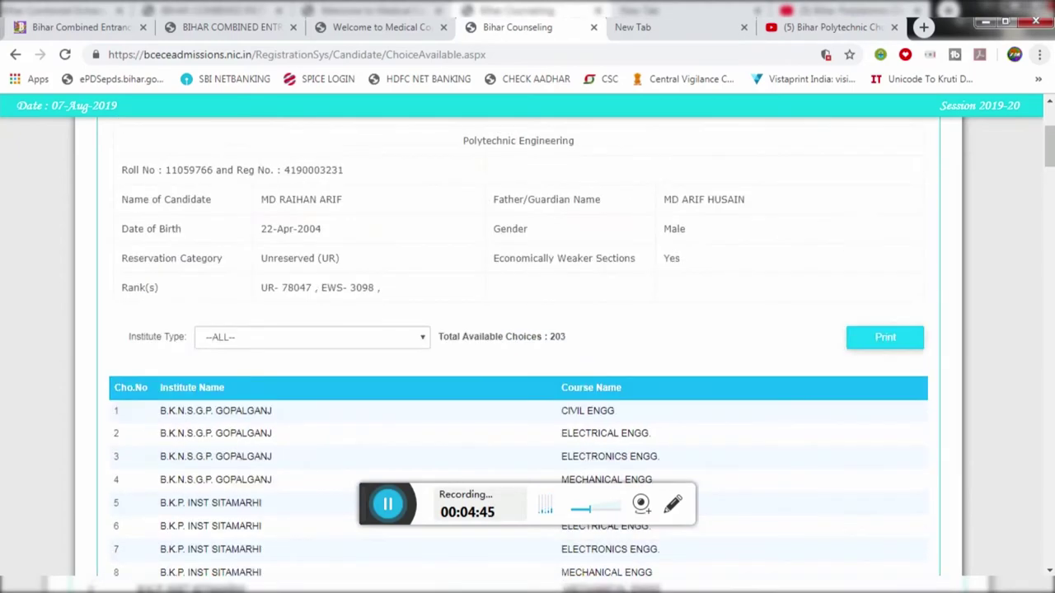
scroll(603, 269, up, 3)
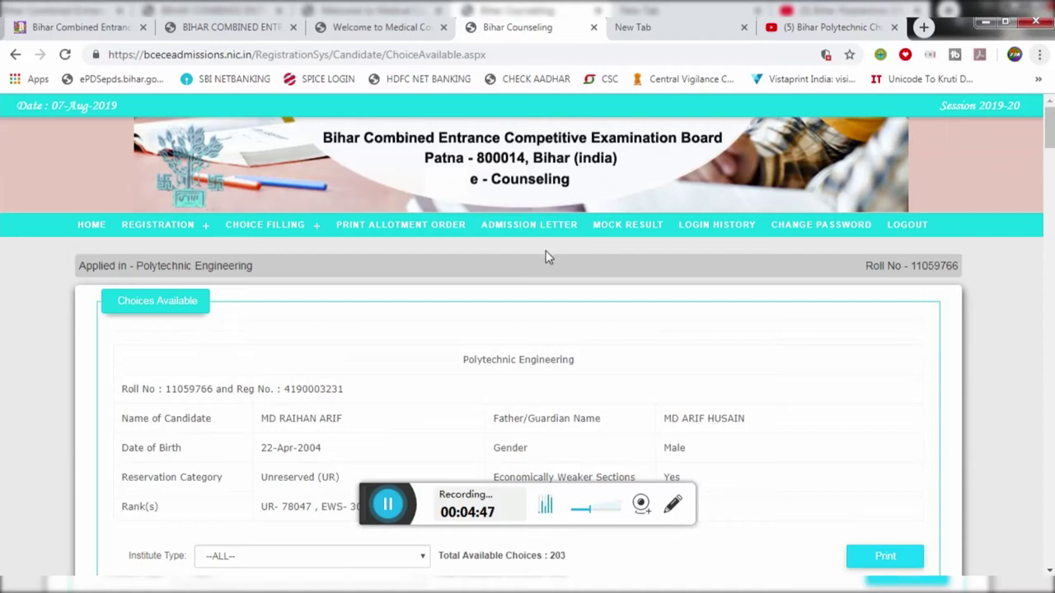
scroll(551, 406, down, 3)
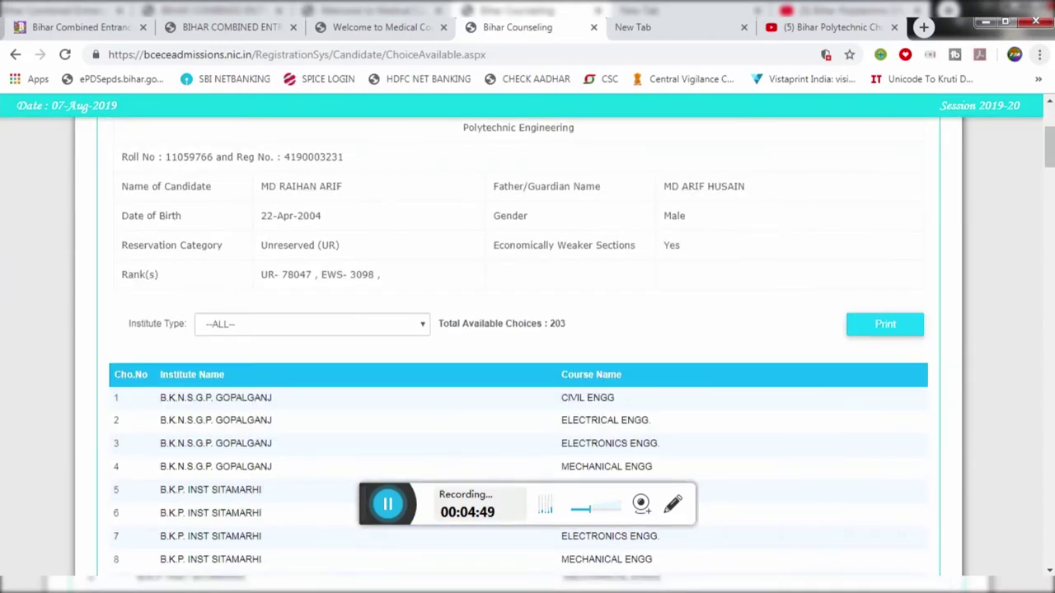
scroll(595, 391, up, 3)
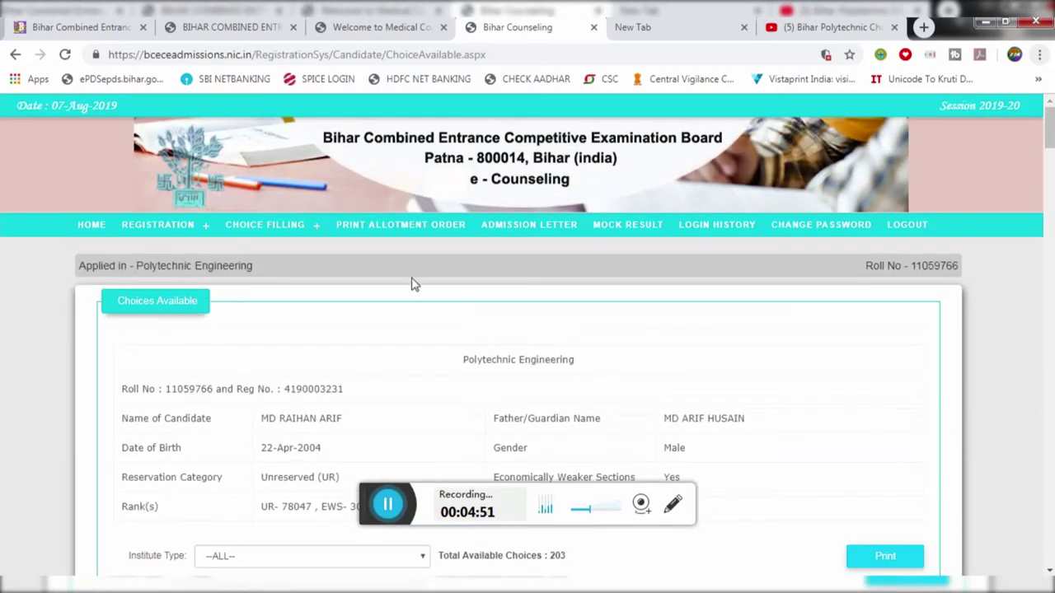
mouse_move(262, 229)
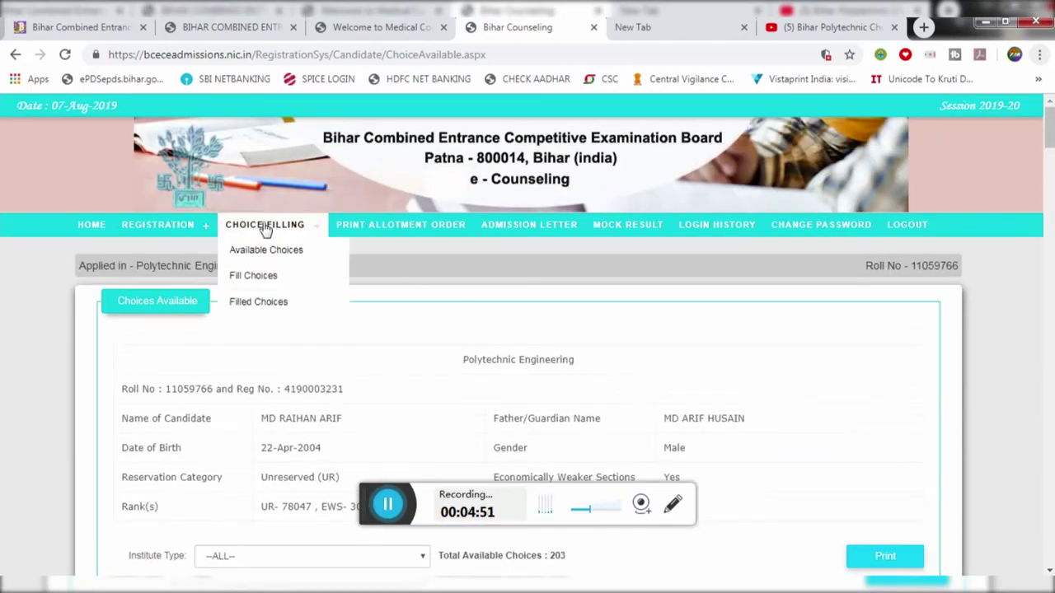
click(258, 280)
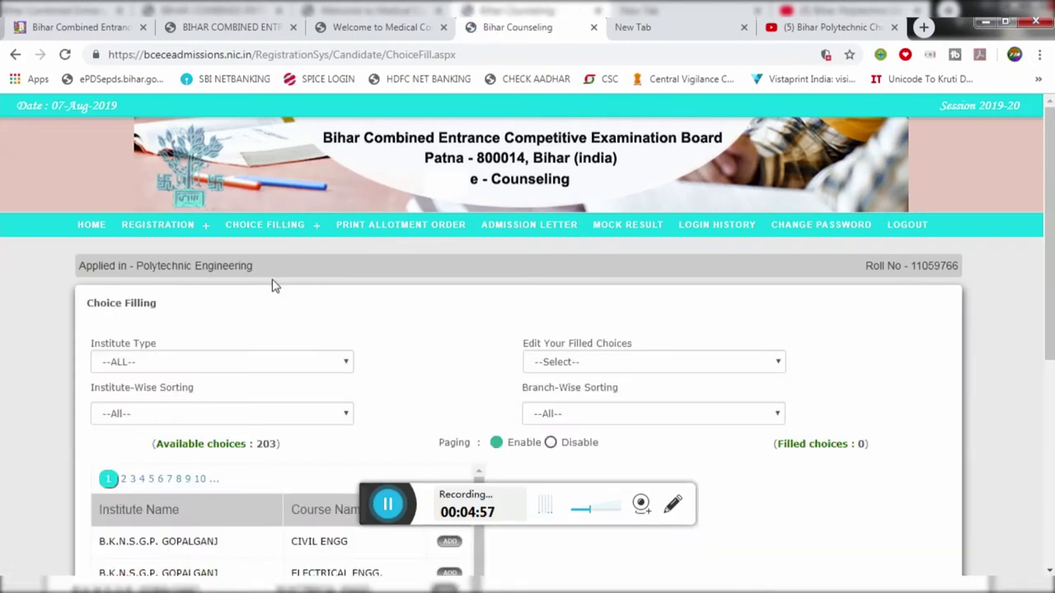
Filter the available choices to the GOVERNMENT institute type
scroll(292, 290, down, 1)
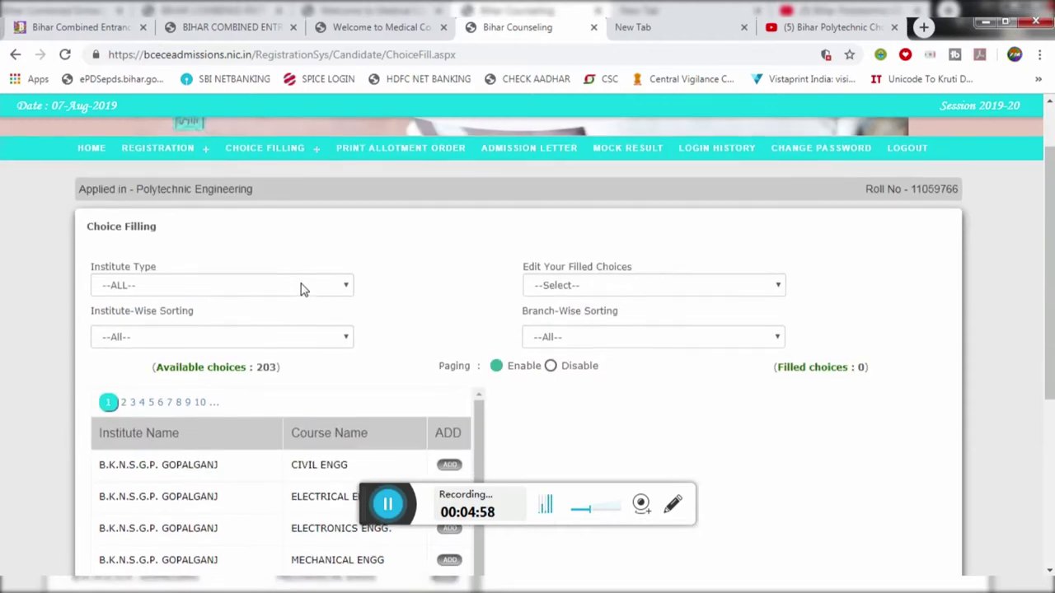
click(152, 289)
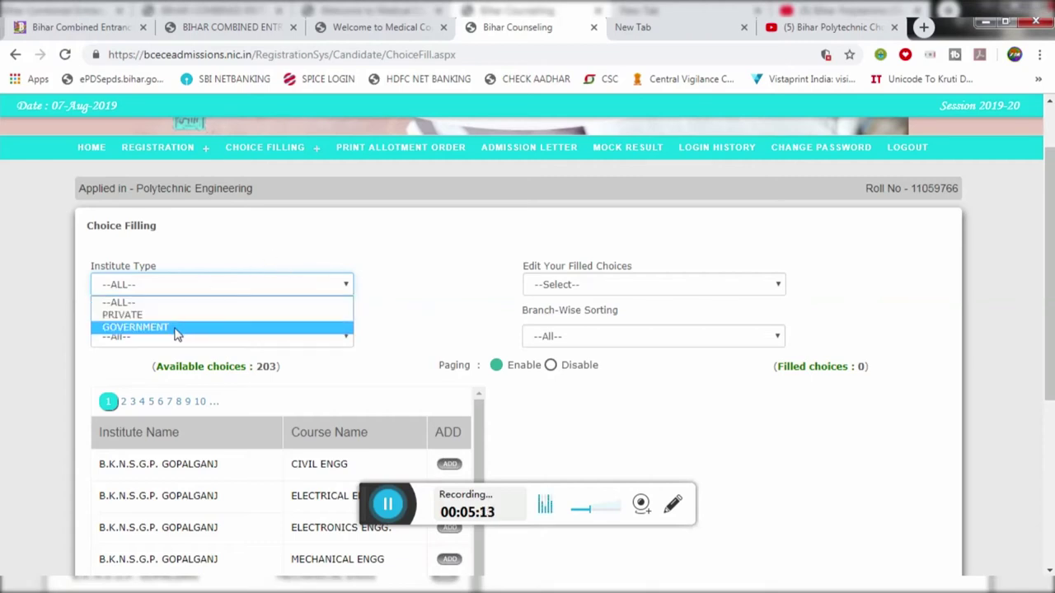
click(210, 327)
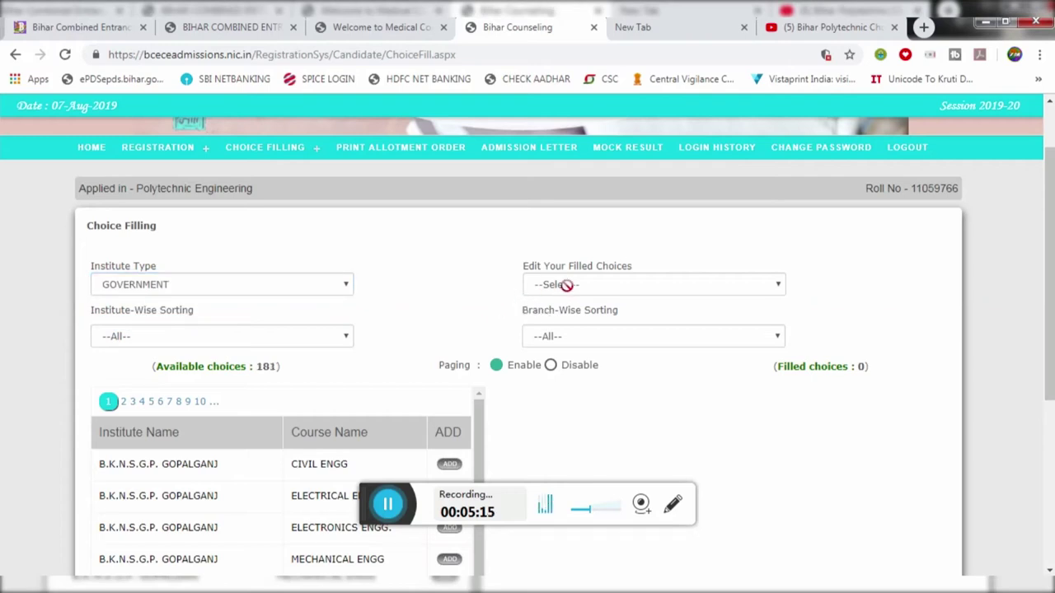
Look through the institute sorting options without choosing one, and filter the choices by the CIVIL ENGG branch
scroll(237, 269, down, 1)
click(146, 264)
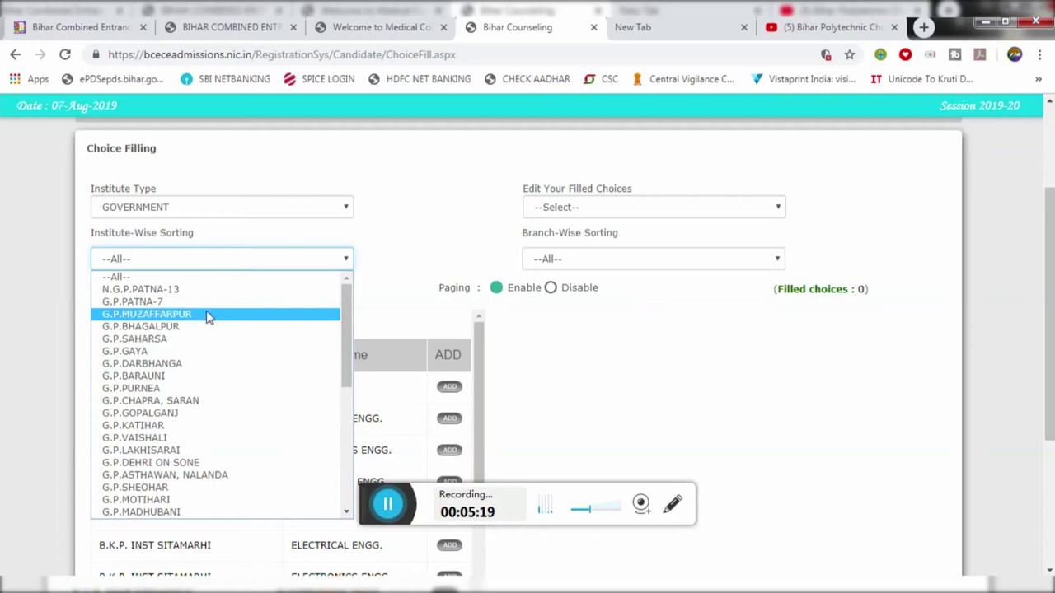
scroll(206, 362, down, 4)
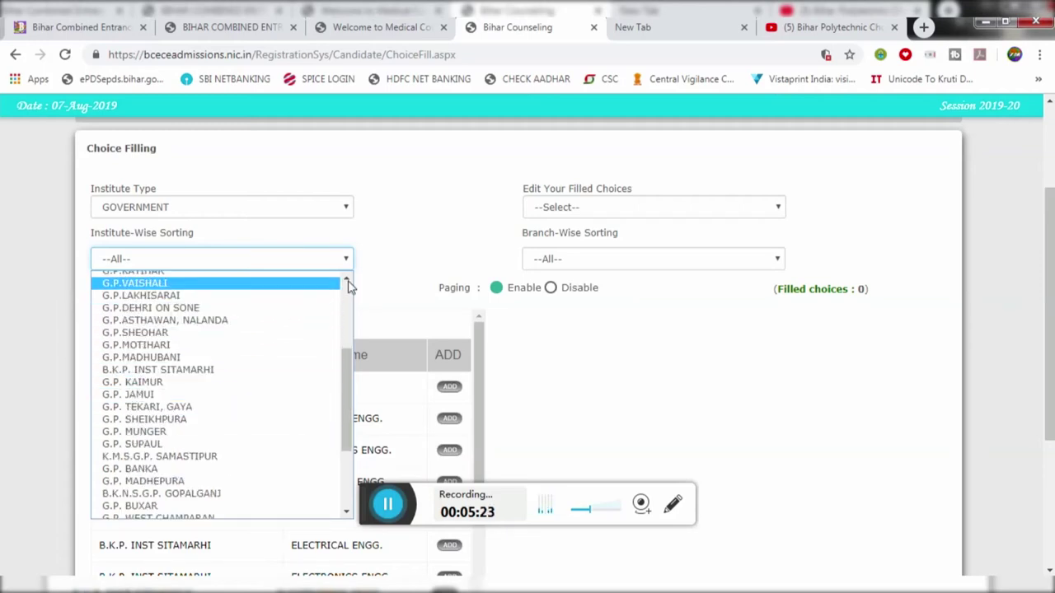
click(407, 260)
click(563, 258)
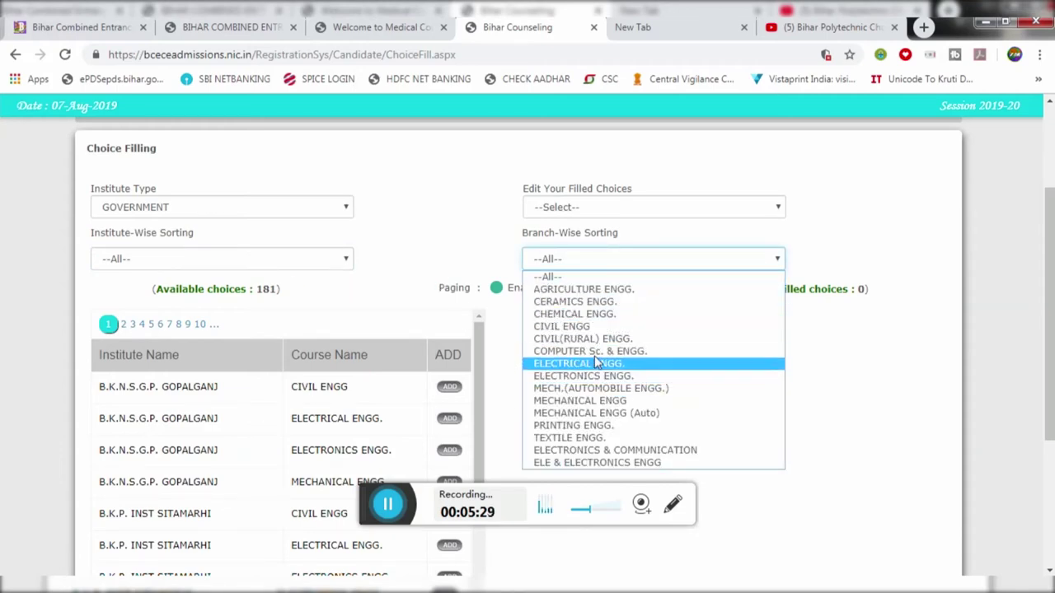
click(581, 327)
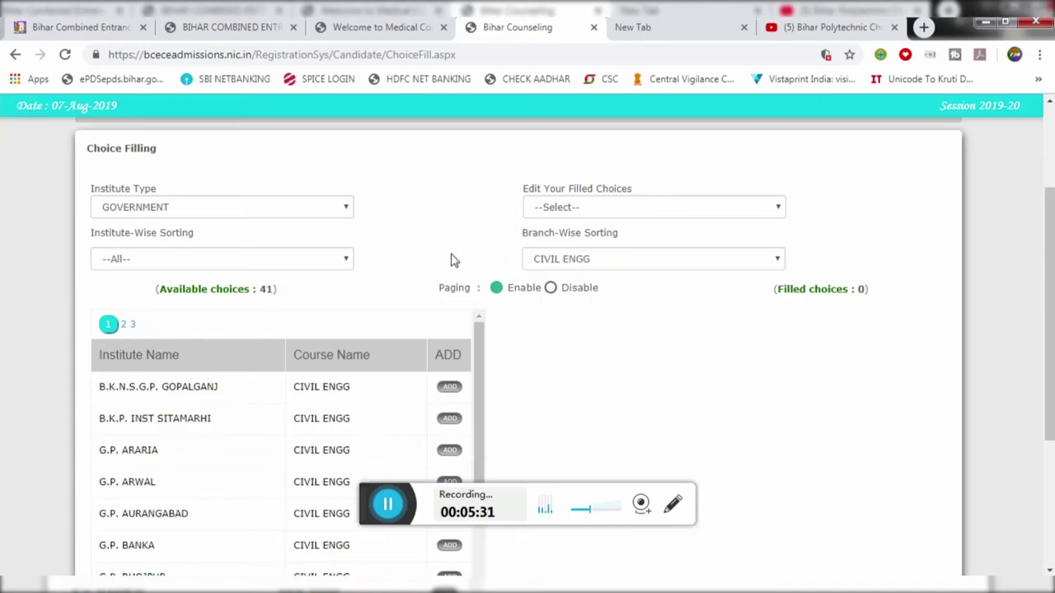
Look through the civil engineering choices, go to page 3, and add G.P.PATNA-7 CIVIL ENGG to the filled choices
scroll(450, 262, down, 1)
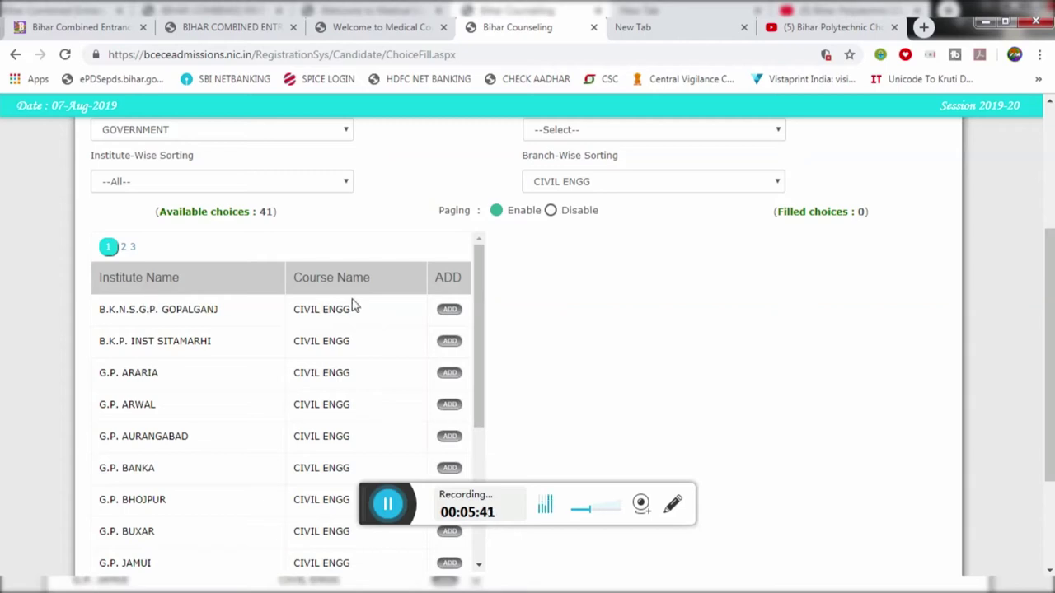
scroll(355, 304, down, 1)
scroll(282, 356, up, 1)
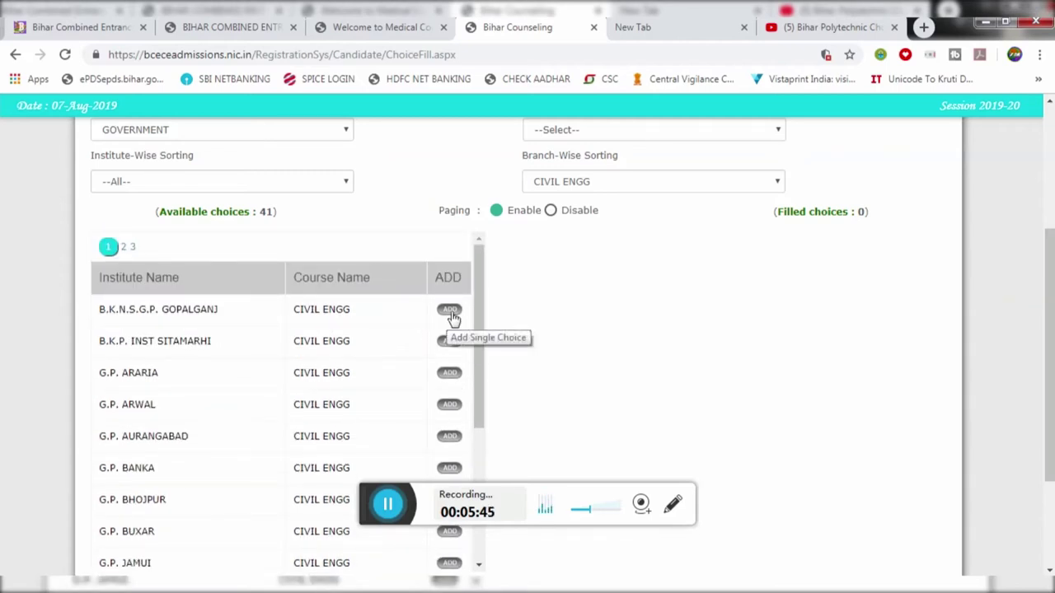
scroll(399, 388, down, 2)
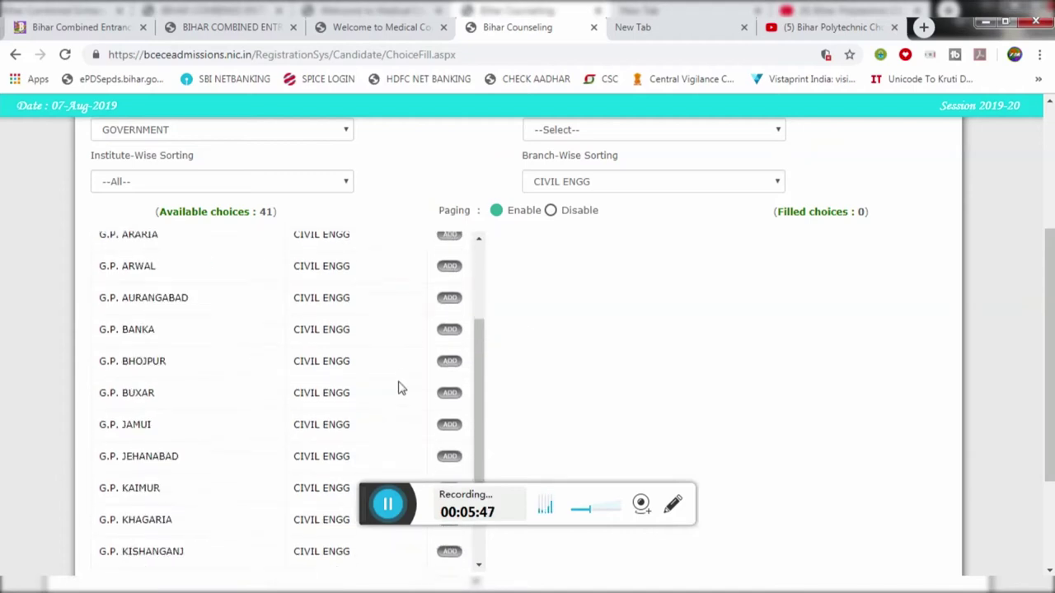
scroll(399, 387, down, 2)
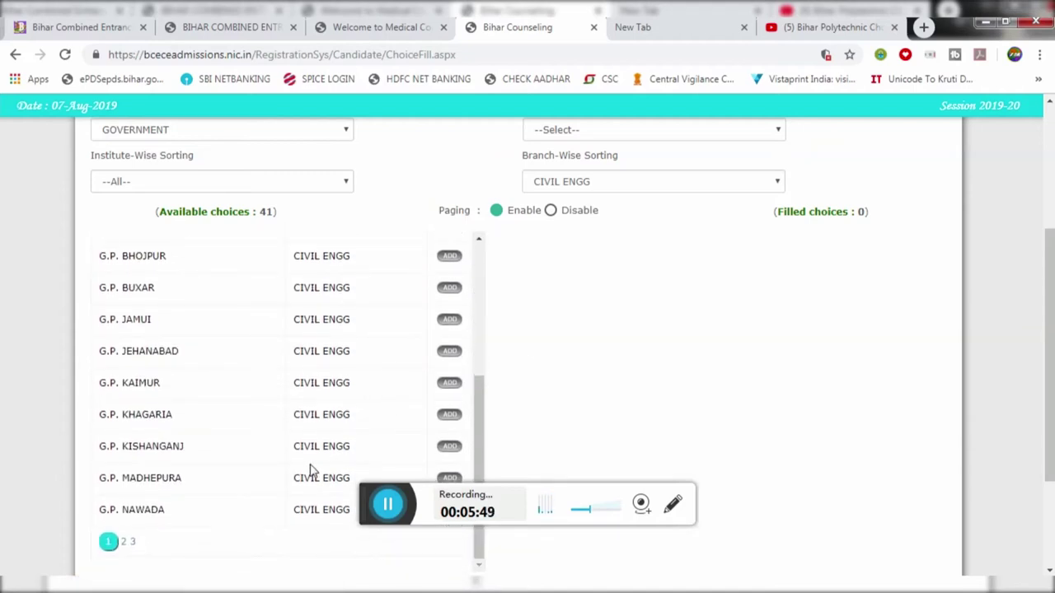
scroll(280, 471, down, 1)
scroll(263, 477, down, 1)
click(133, 393)
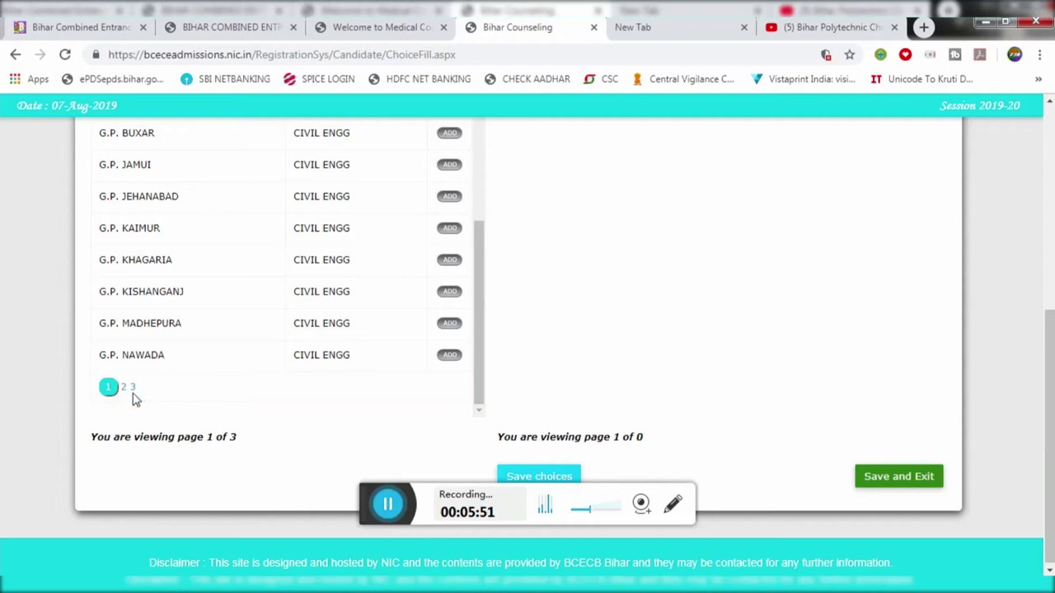
click(133, 388)
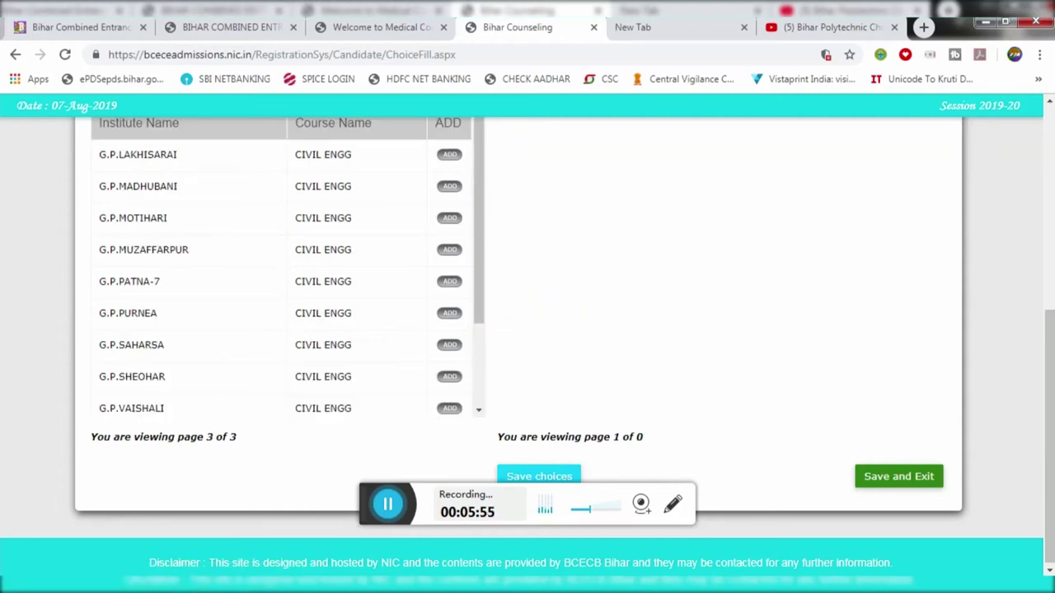
click(450, 283)
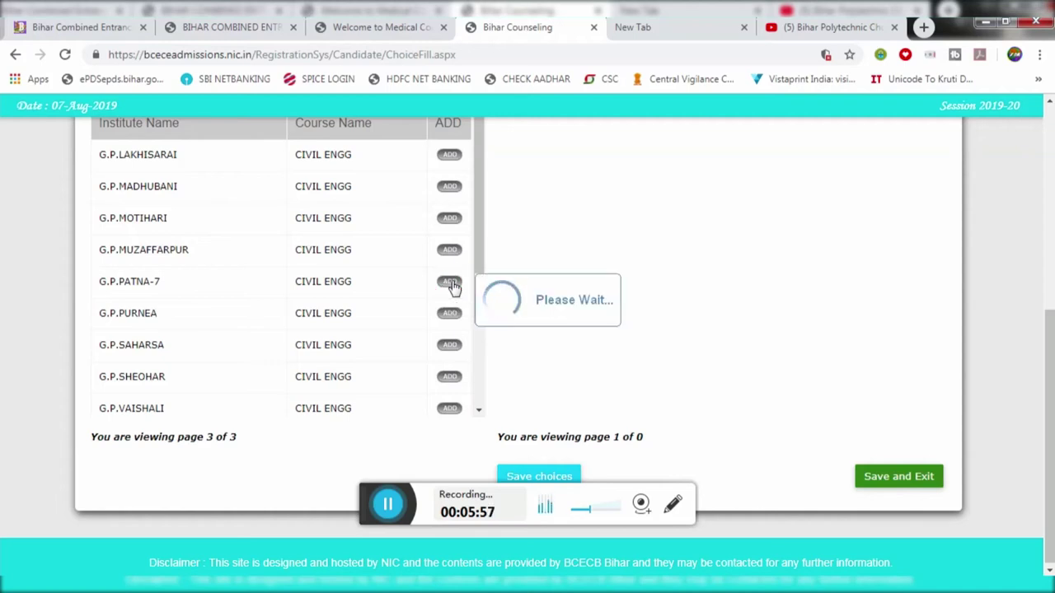
Examine the filled choices list with its delete and reorder controls, the remaining civil engineering institutes, and the save options
scroll(622, 293, up, 2)
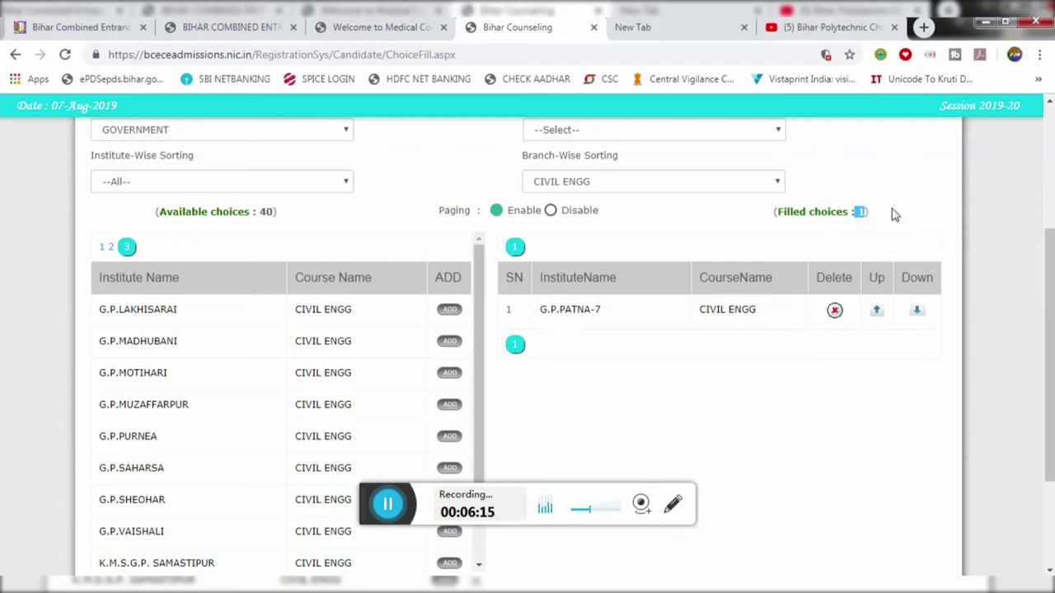
scroll(886, 216, down, 2)
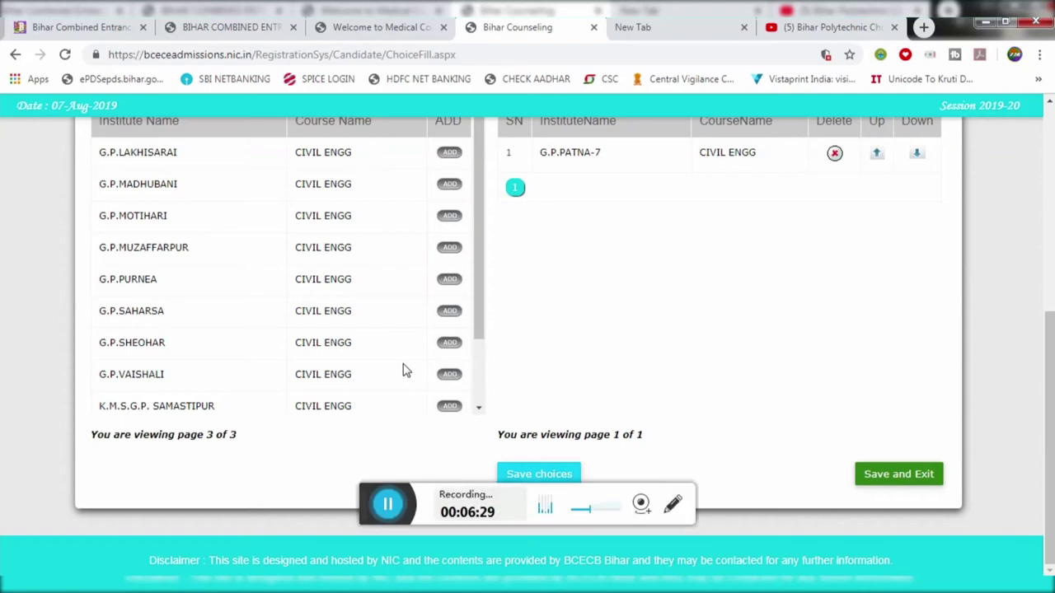
scroll(636, 346, up, 1)
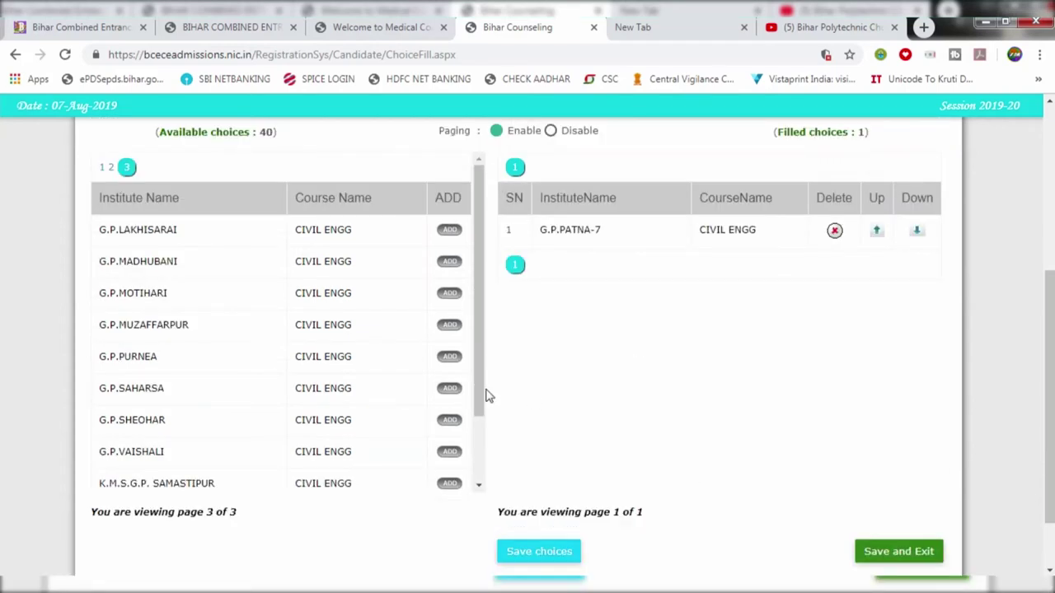
drag(484, 397, 477, 469)
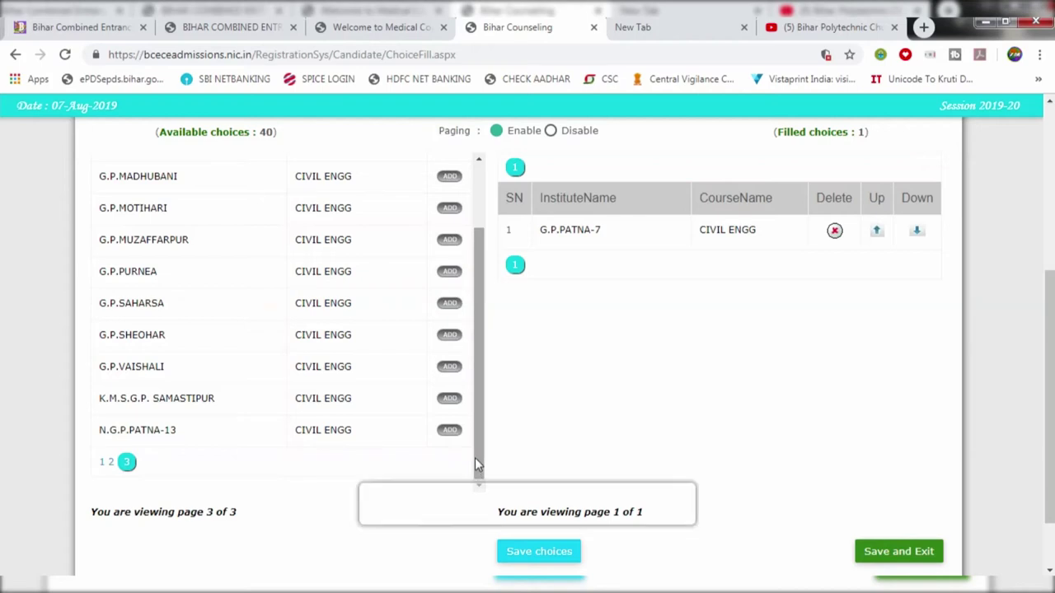
drag(475, 459, 475, 443)
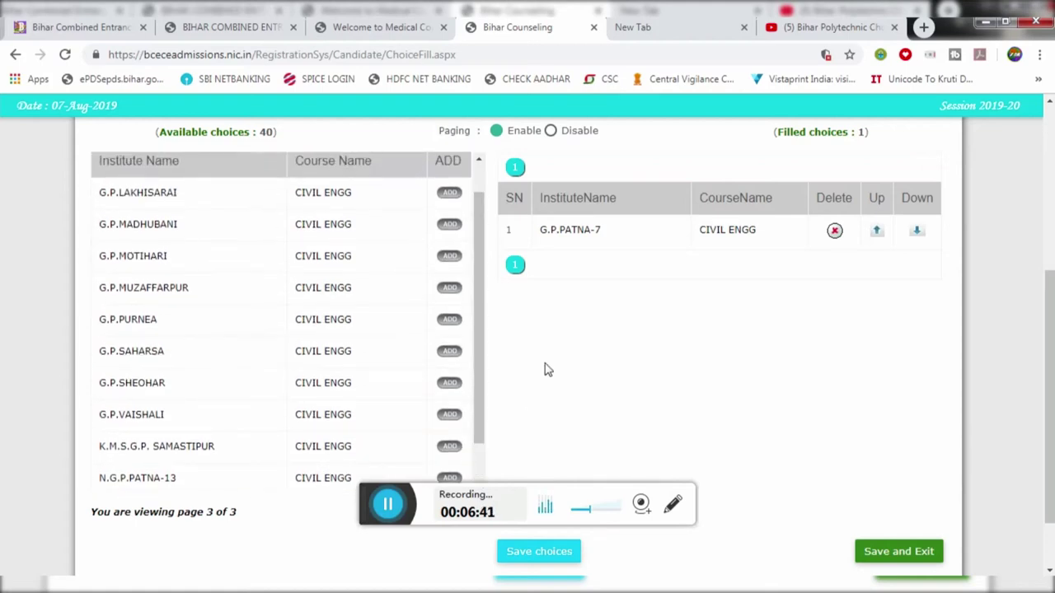
scroll(561, 343, up, 1)
scroll(558, 343, up, 1)
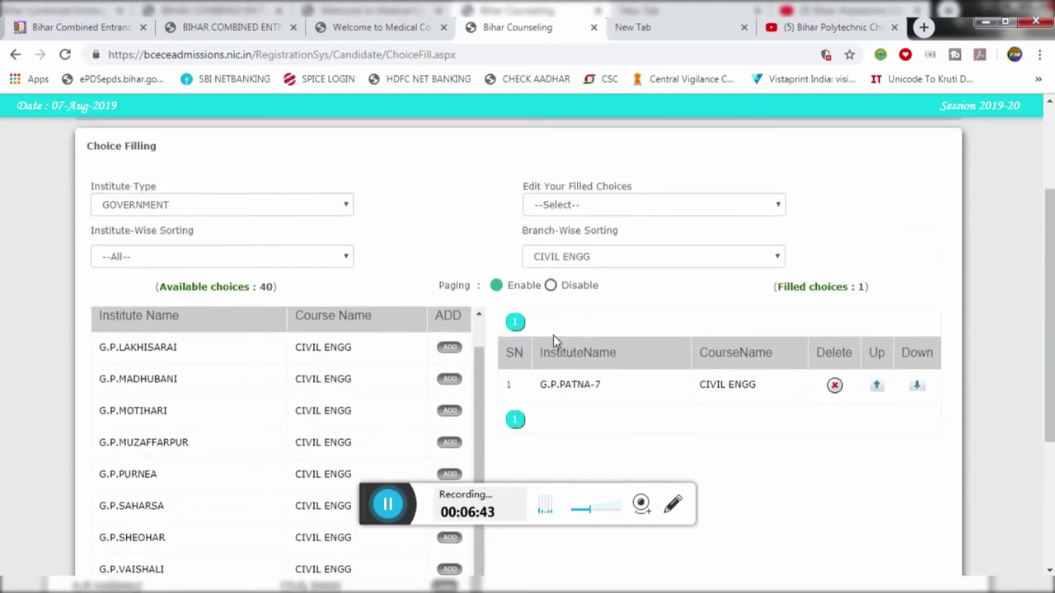
scroll(549, 338, up, 1)
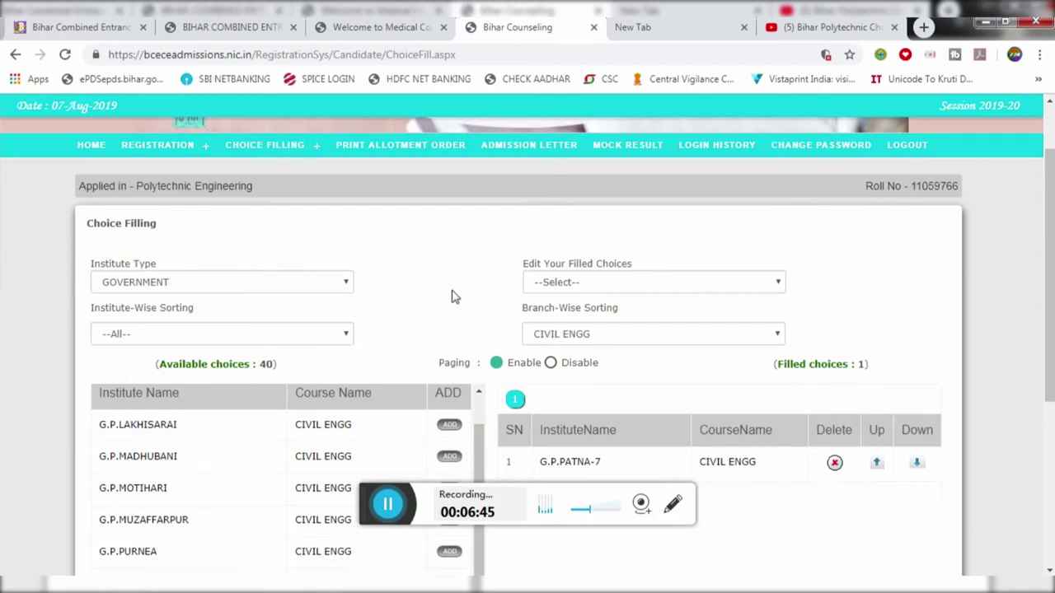
scroll(459, 297, down, 4)
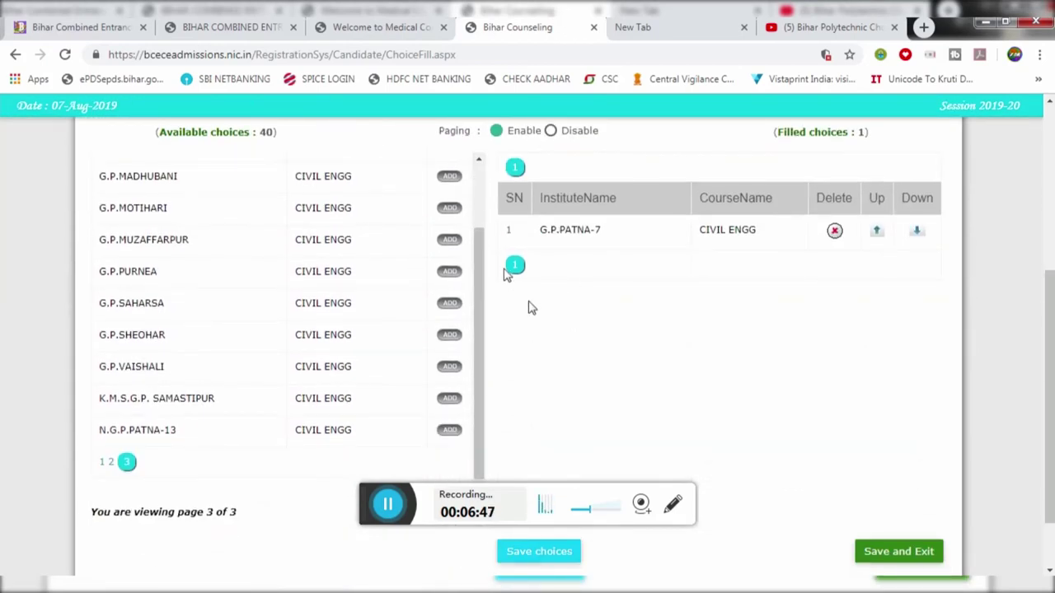
scroll(452, 306, down, 1)
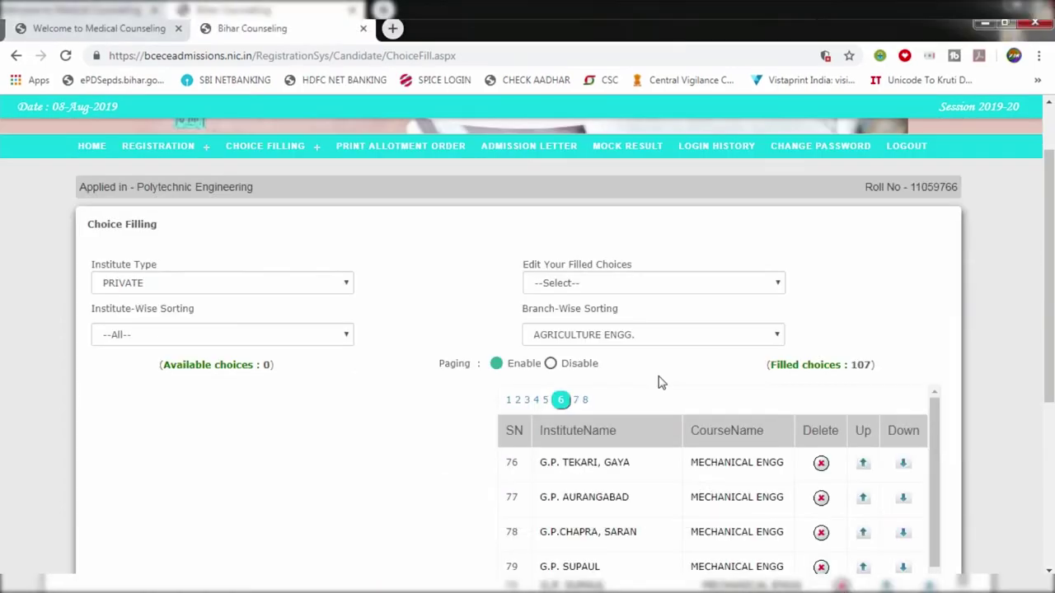
scroll(660, 382, up, 1)
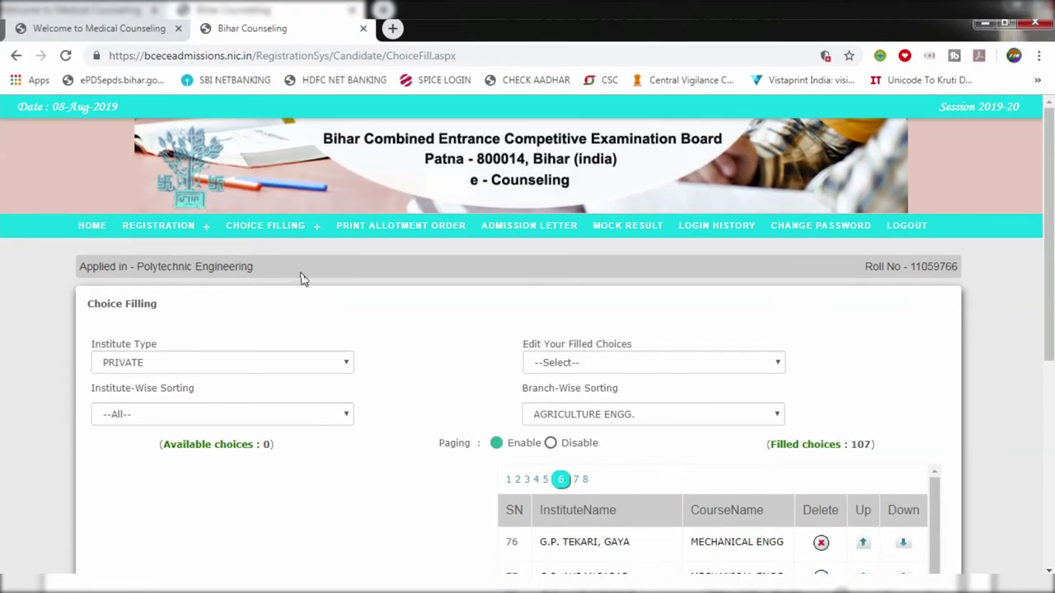
mouse_move(271, 232)
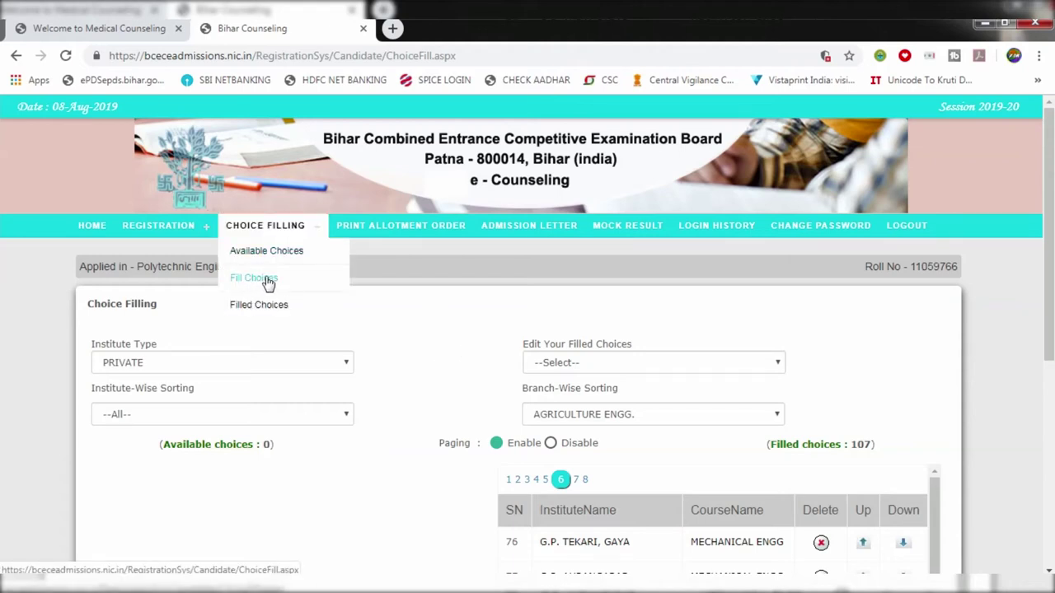
scroll(619, 417, down, 1)
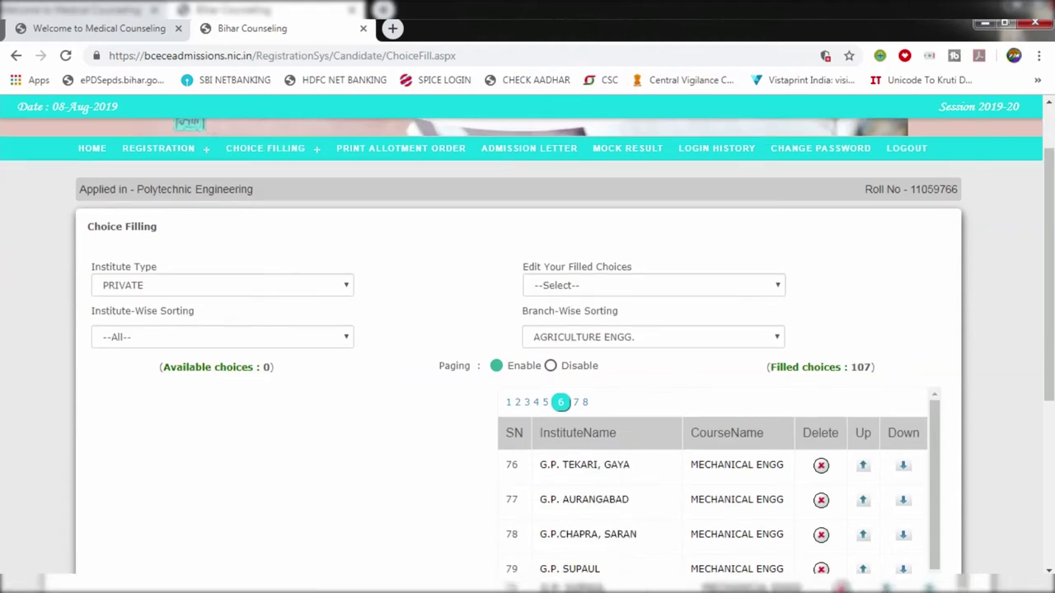
Check the filled choices count on the choice filling page and open the Filled Choices summary
drag(776, 367, 883, 370)
click(884, 370)
scroll(806, 410, up, 1)
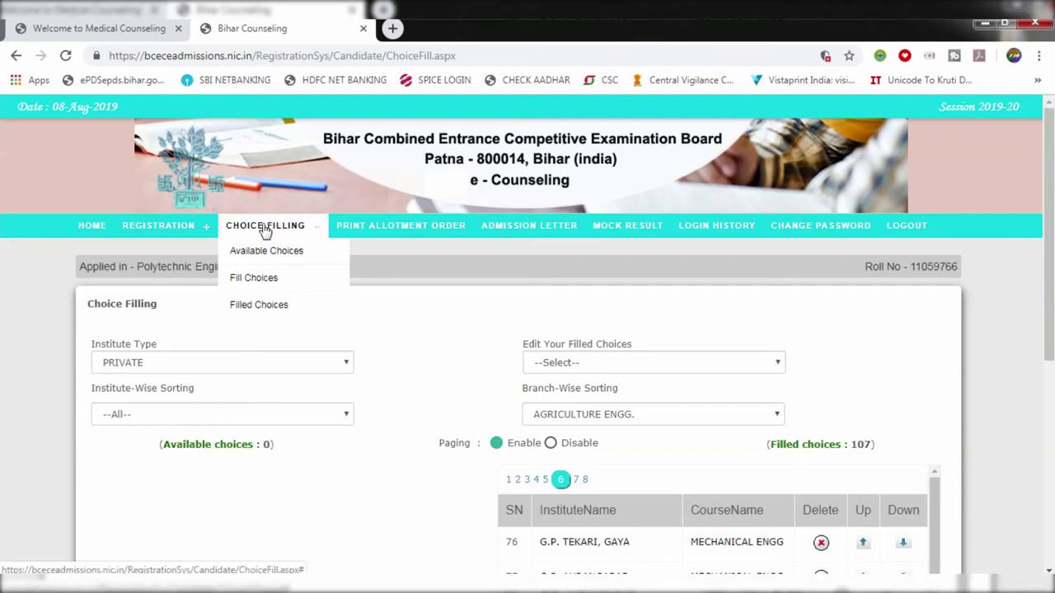
click(255, 313)
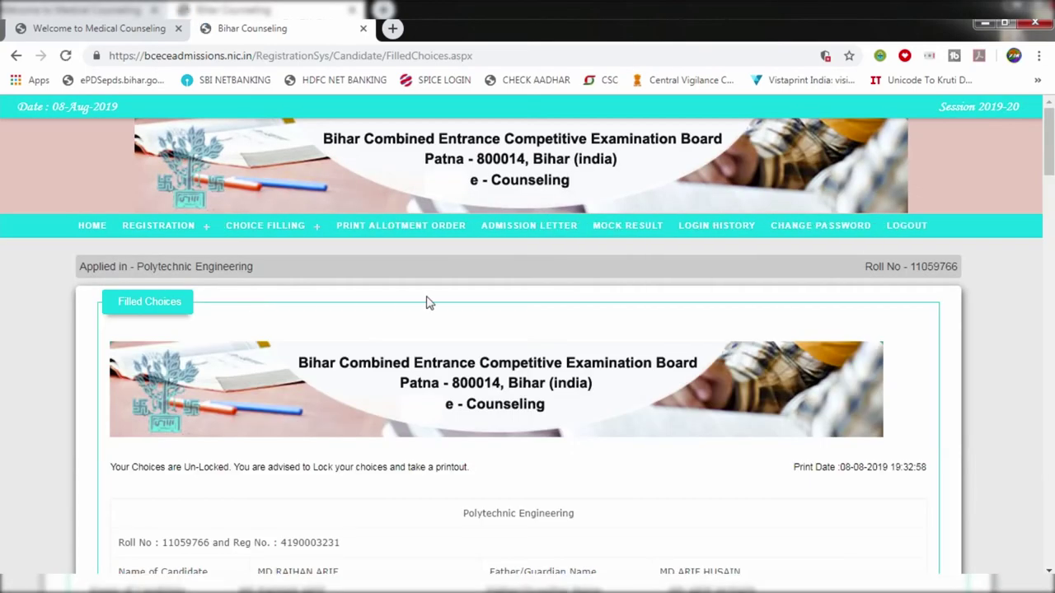
Review the candidate details and the full list of filled institutes and courses, down to the modify and lock options
scroll(434, 313, down, 3)
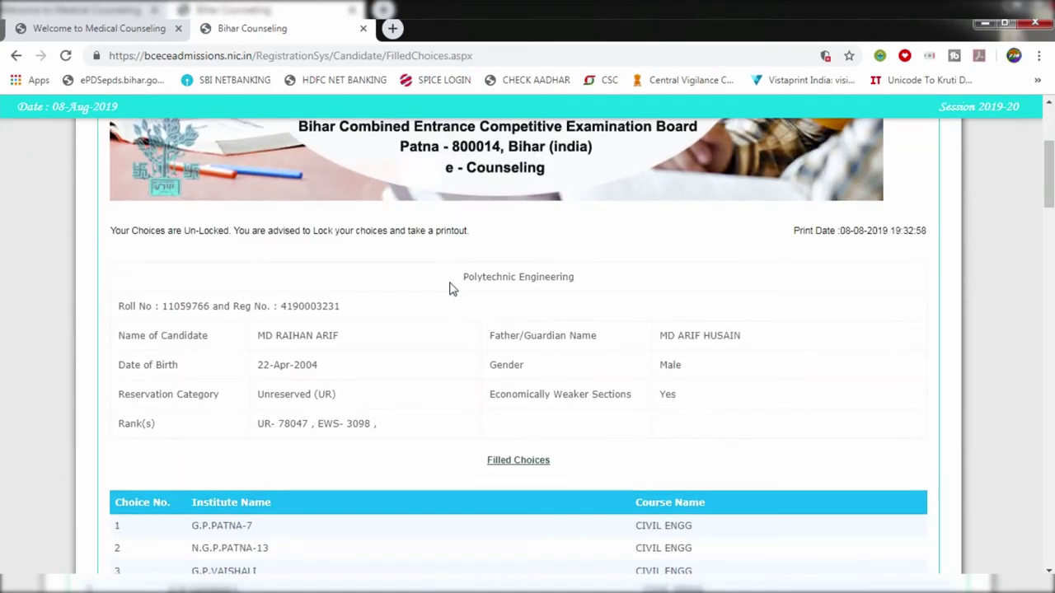
scroll(447, 288, down, 3)
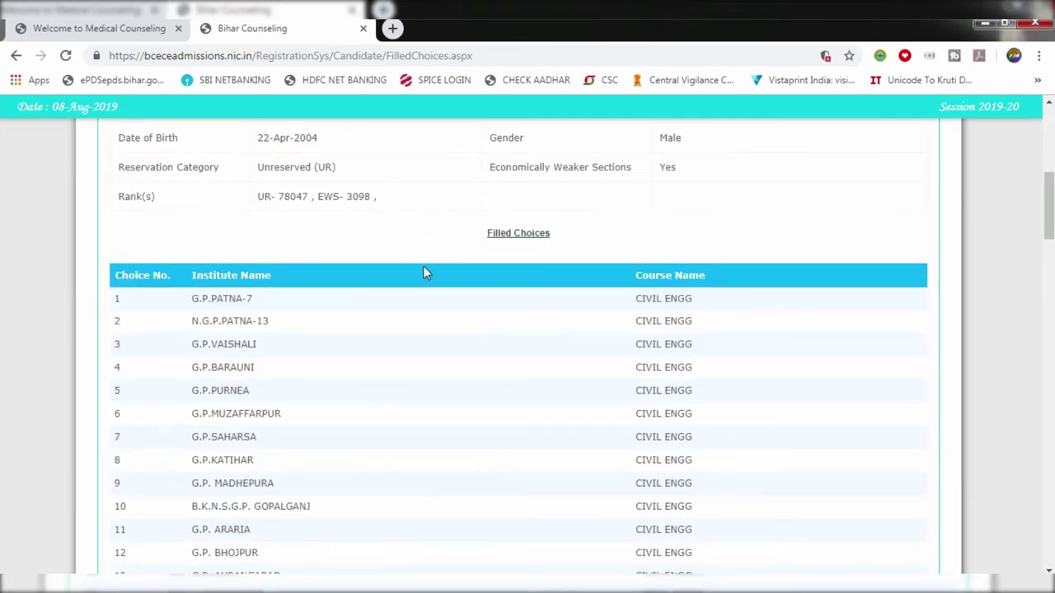
scroll(545, 300, down, 2)
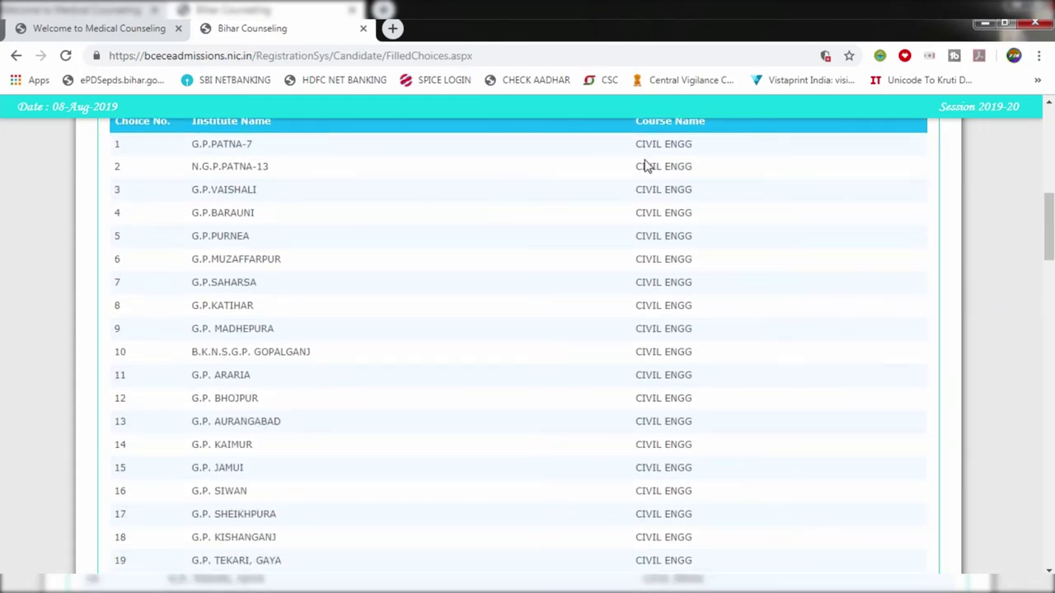
drag(636, 167, 700, 173)
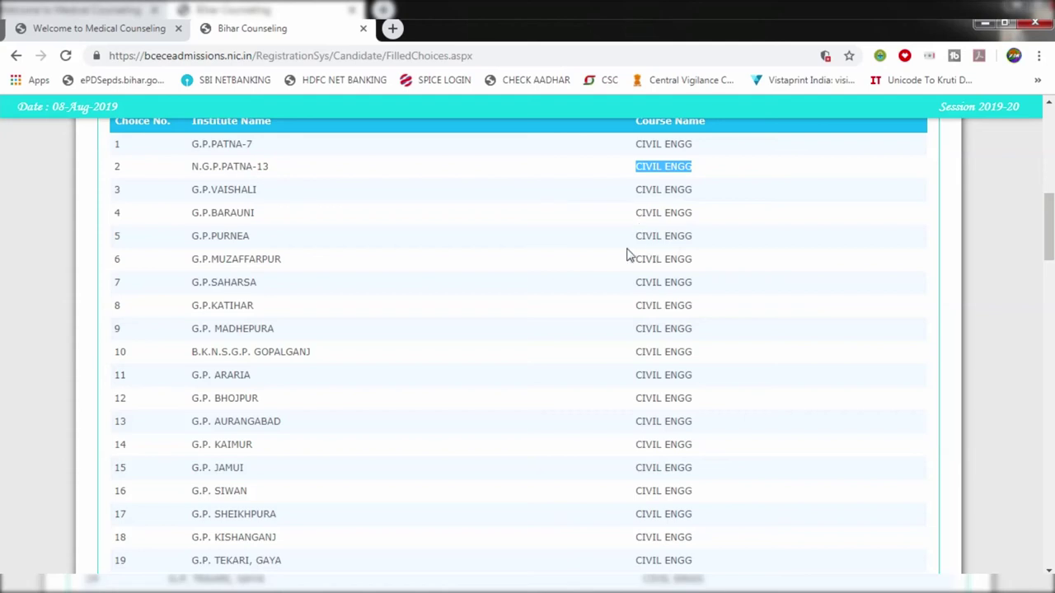
scroll(655, 328, down, 11)
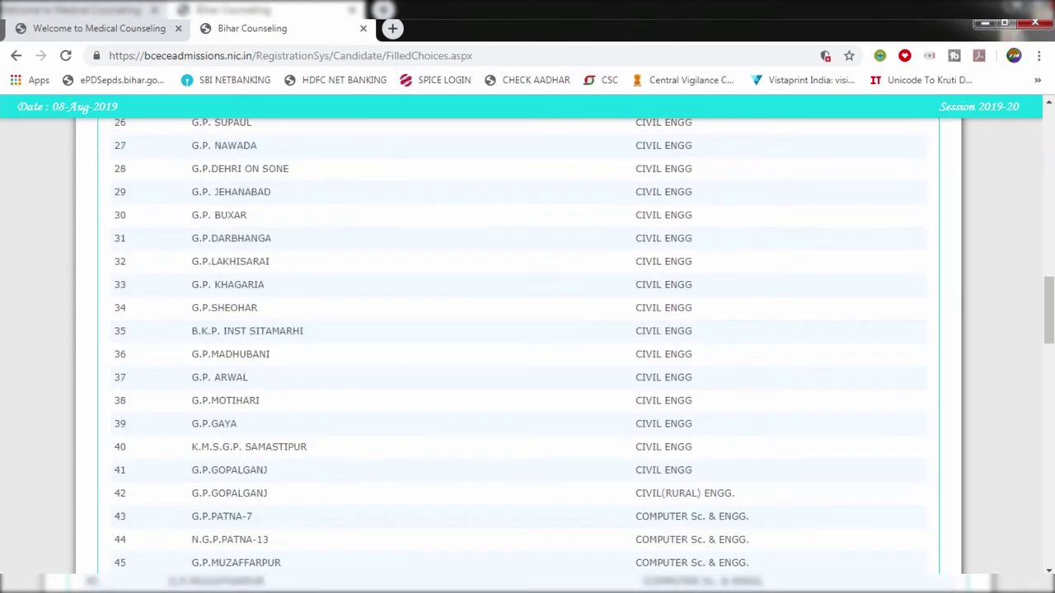
scroll(653, 328, down, 15)
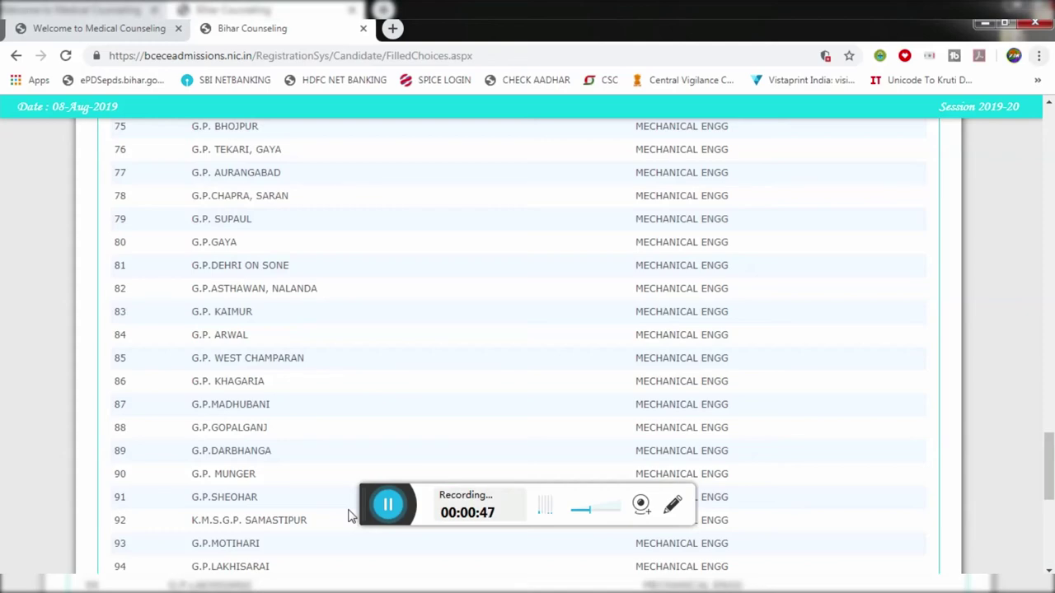
scroll(358, 444, up, 9)
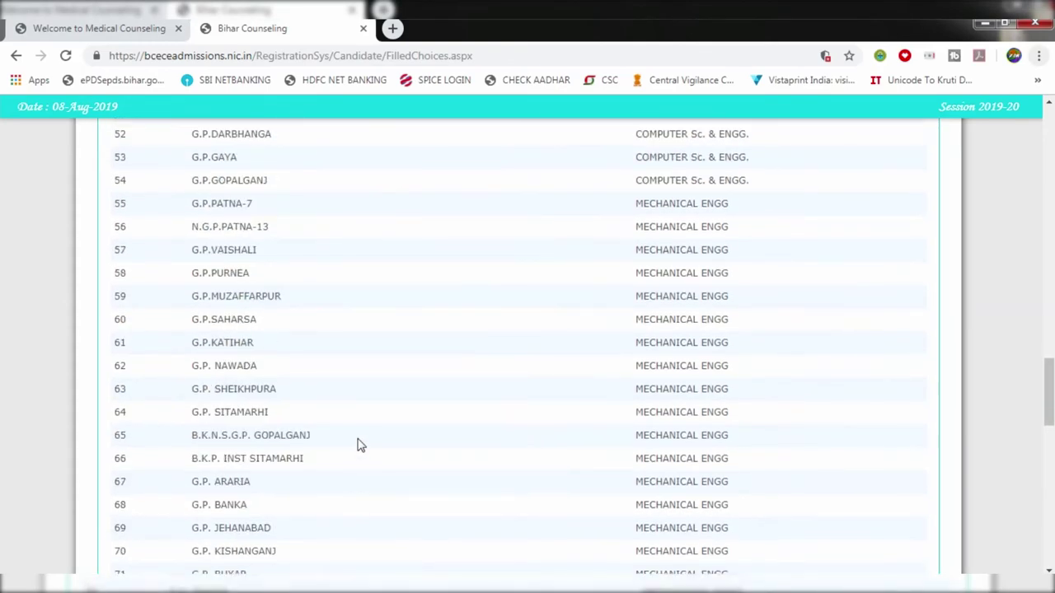
scroll(357, 444, up, 12)
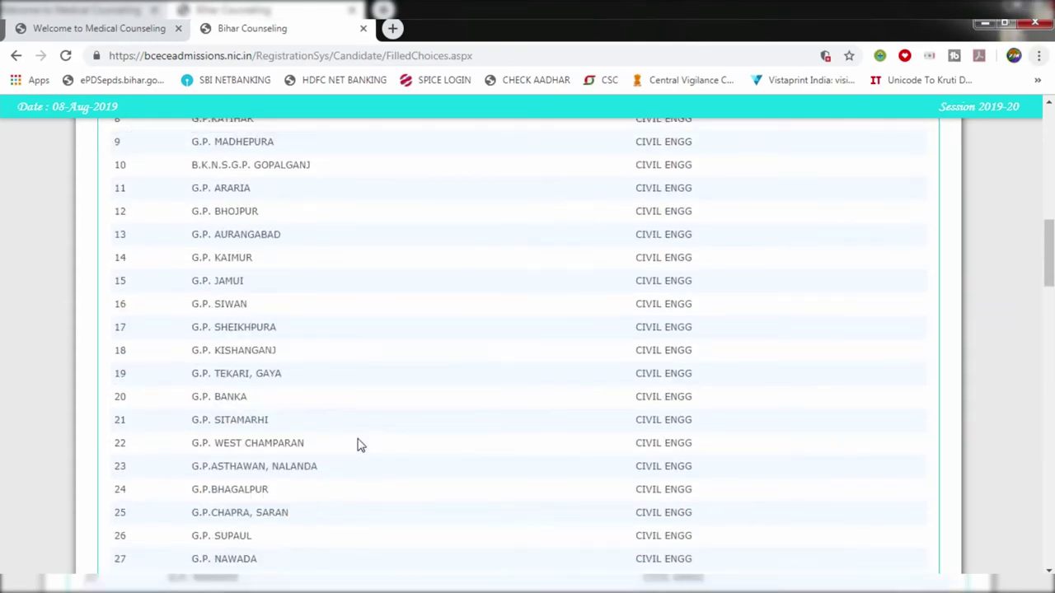
scroll(358, 444, up, 4)
scroll(357, 440, down, 5)
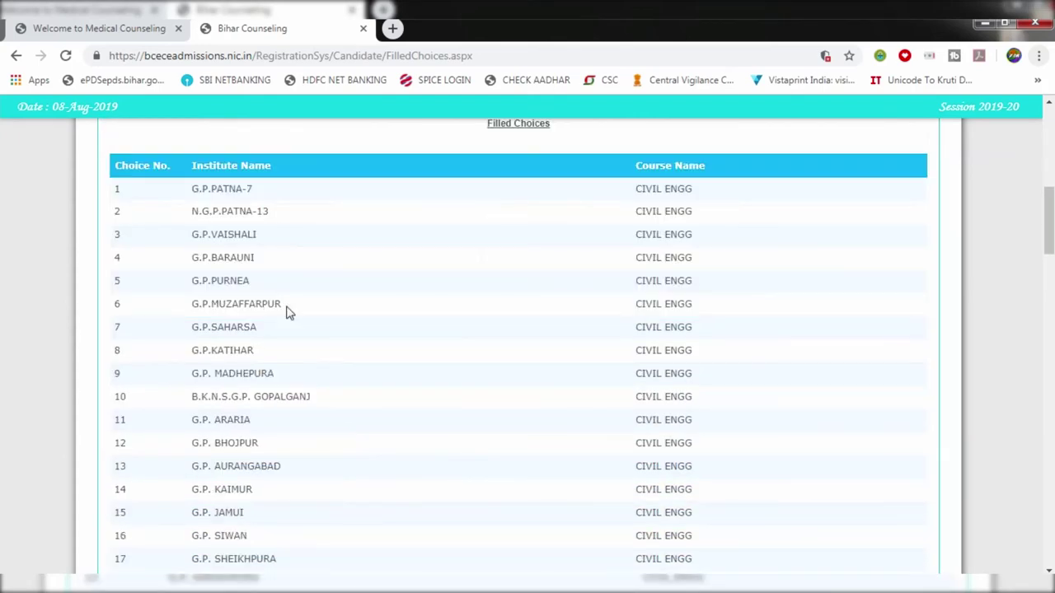
scroll(268, 284, down, 1)
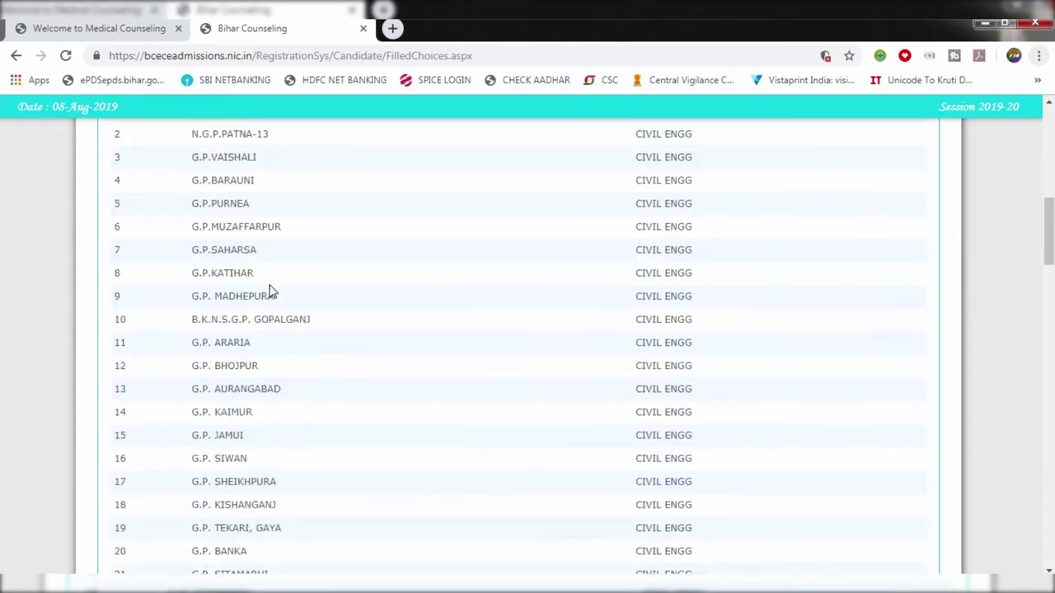
scroll(412, 352, down, 15)
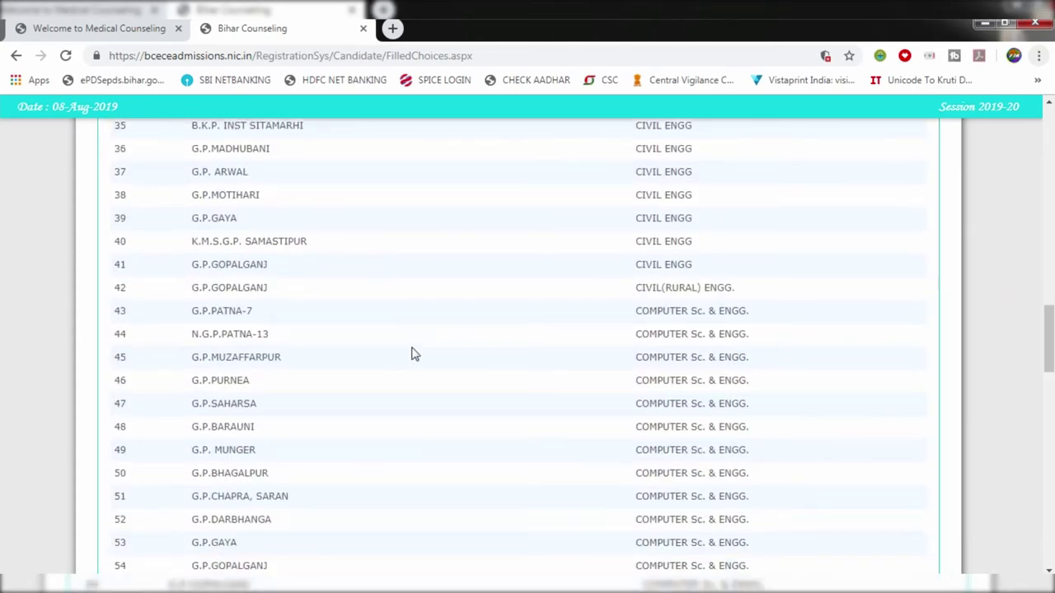
scroll(415, 352, down, 10)
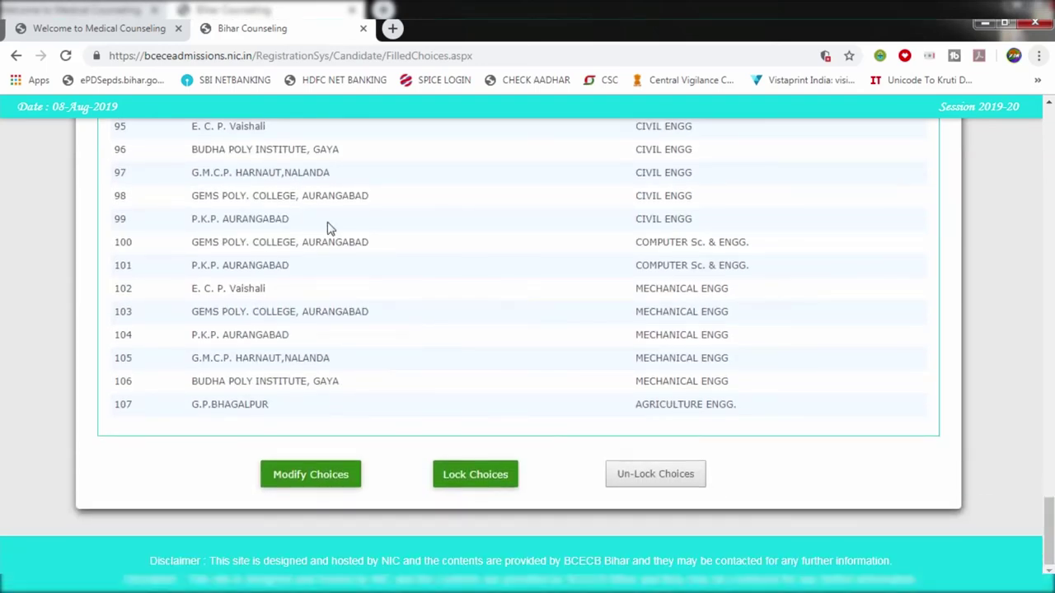
Lock the filled choices, authorising the lock with the account password, and acknowledge the site's message
click(467, 476)
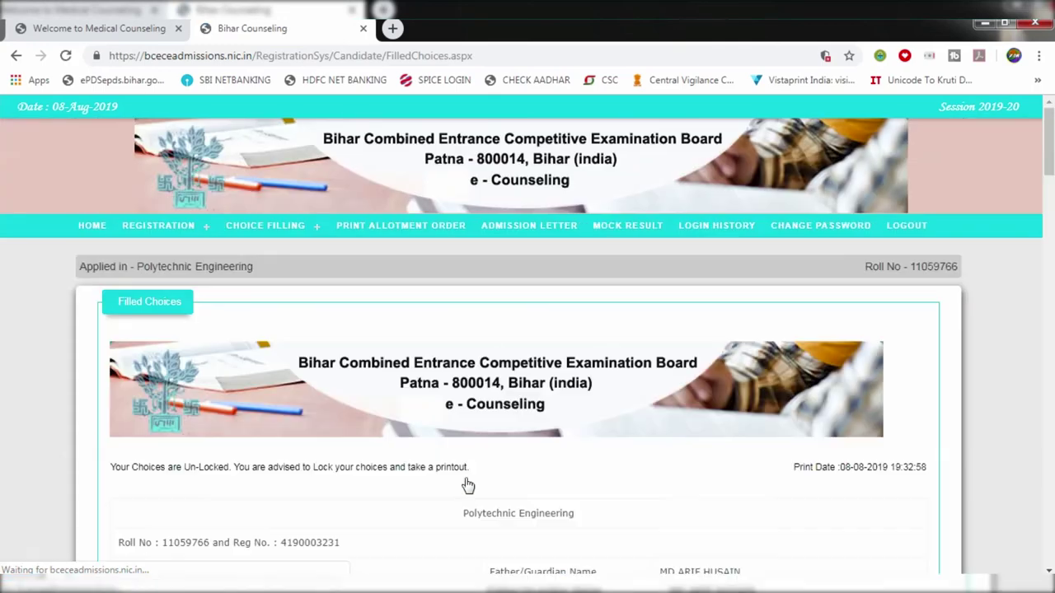
scroll(468, 486, down, 3)
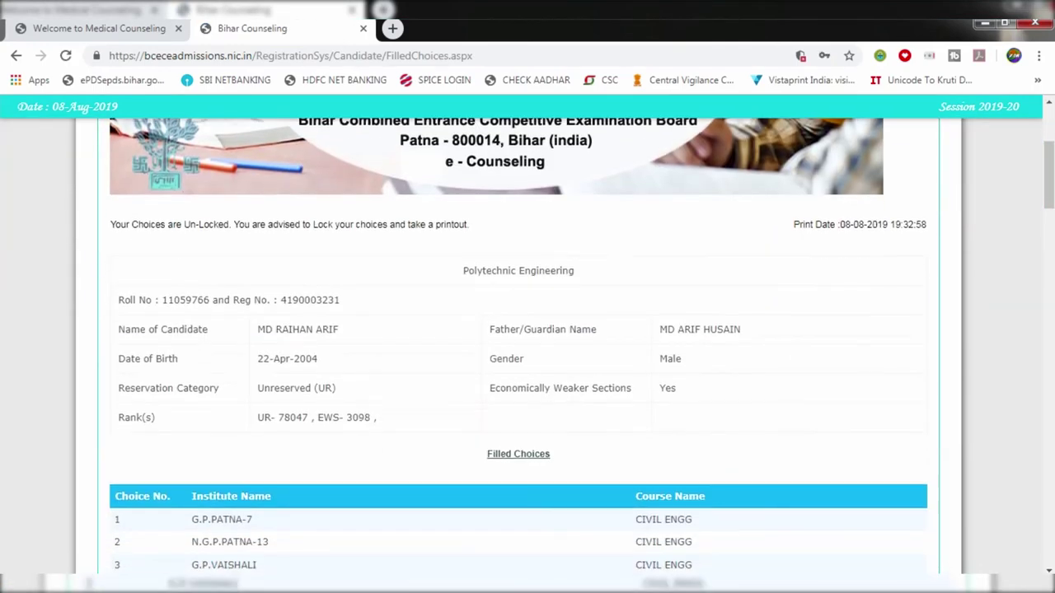
scroll(566, 407, down, 12)
scroll(566, 407, down, 19)
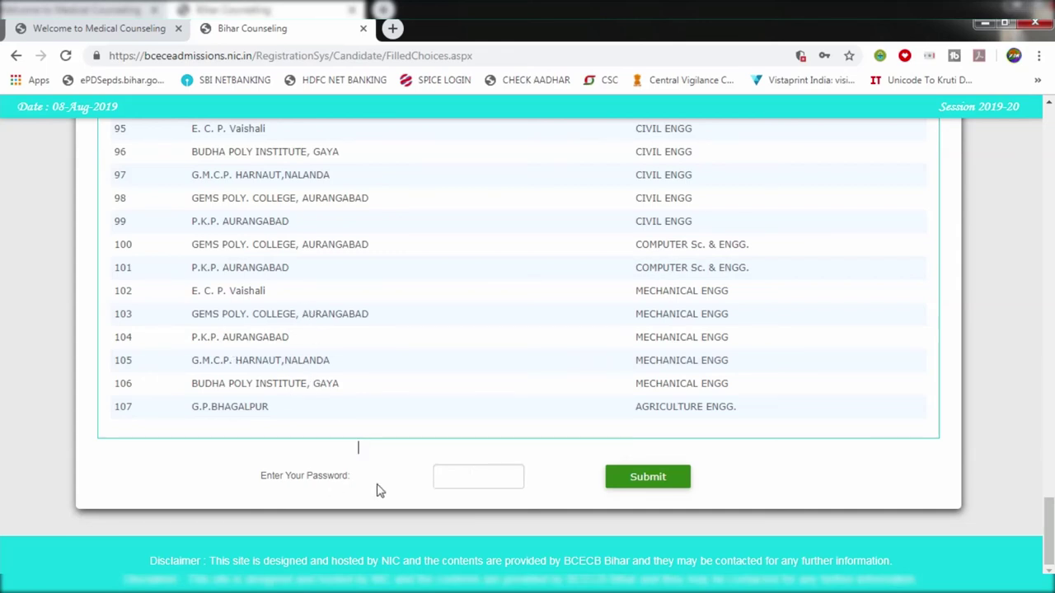
click(478, 476)
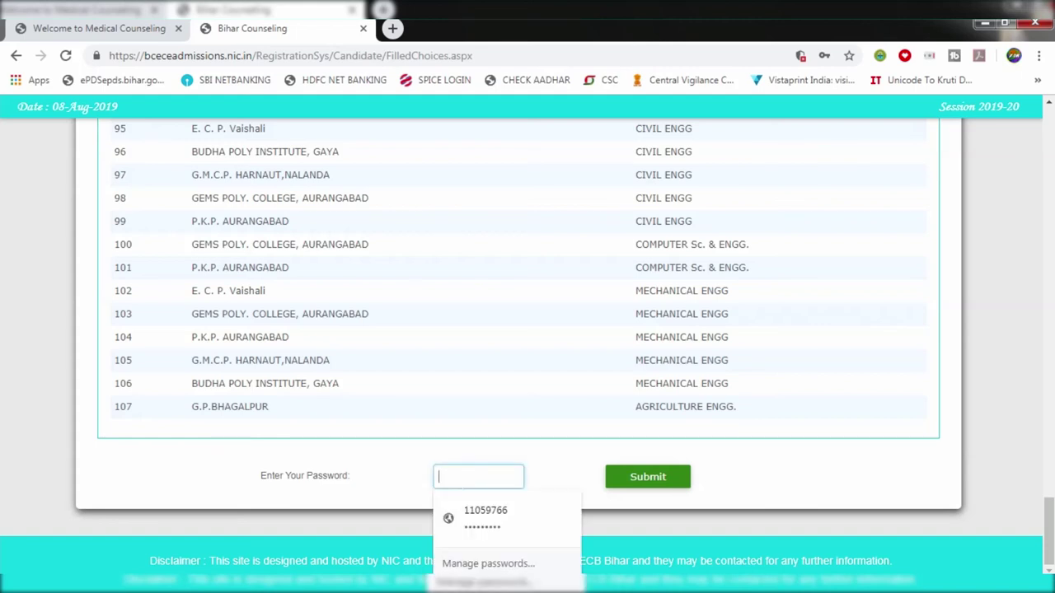
click(386, 472)
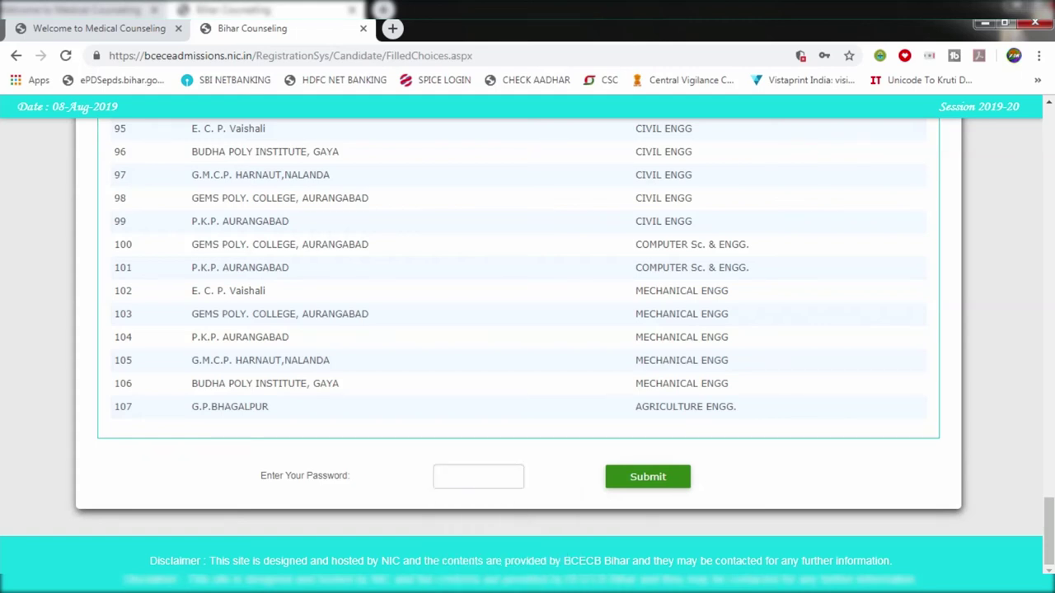
click(478, 476)
text(*)
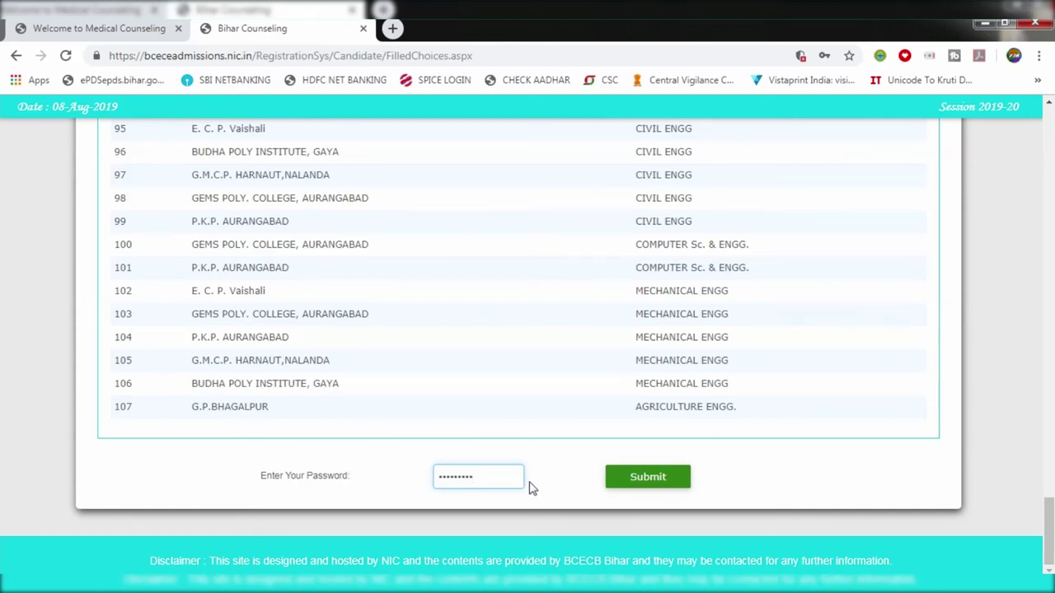
click(646, 478)
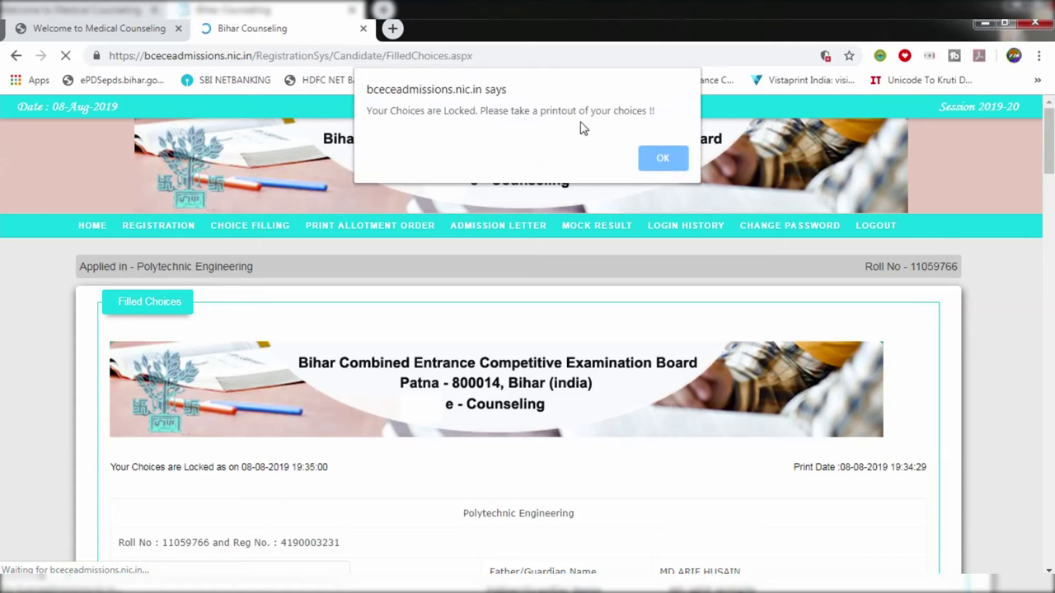
click(664, 159)
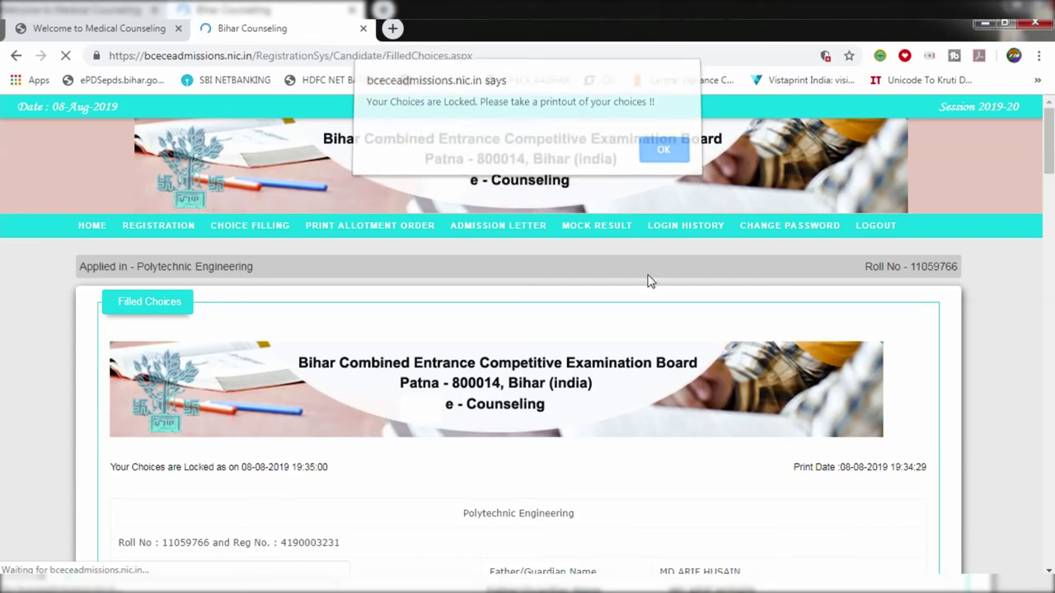
Print the locked choices to a PDF named download on the D: drive and close the print window
scroll(635, 391, down, 15)
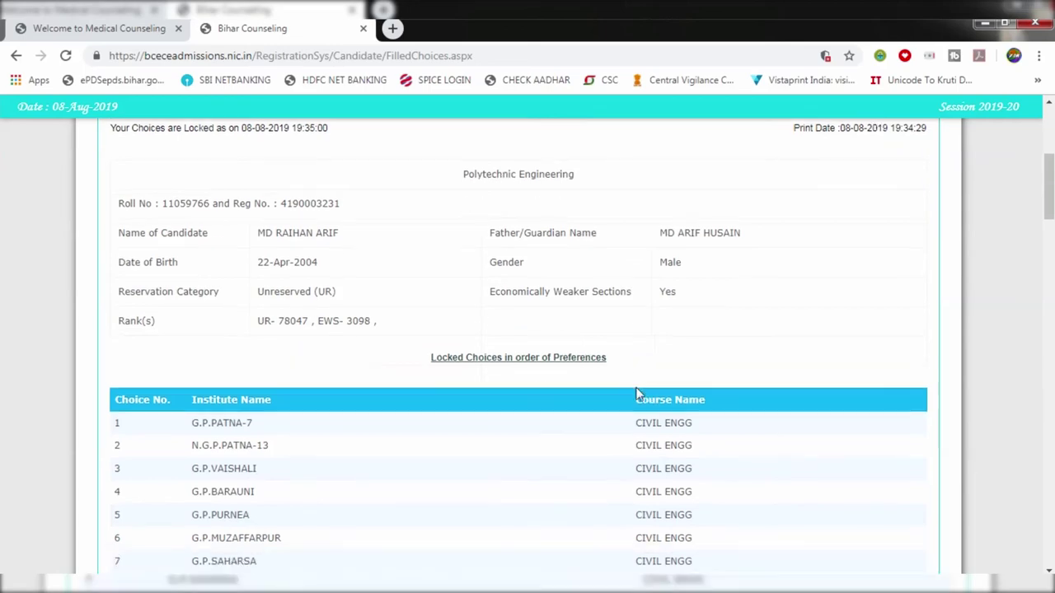
scroll(637, 394, down, 18)
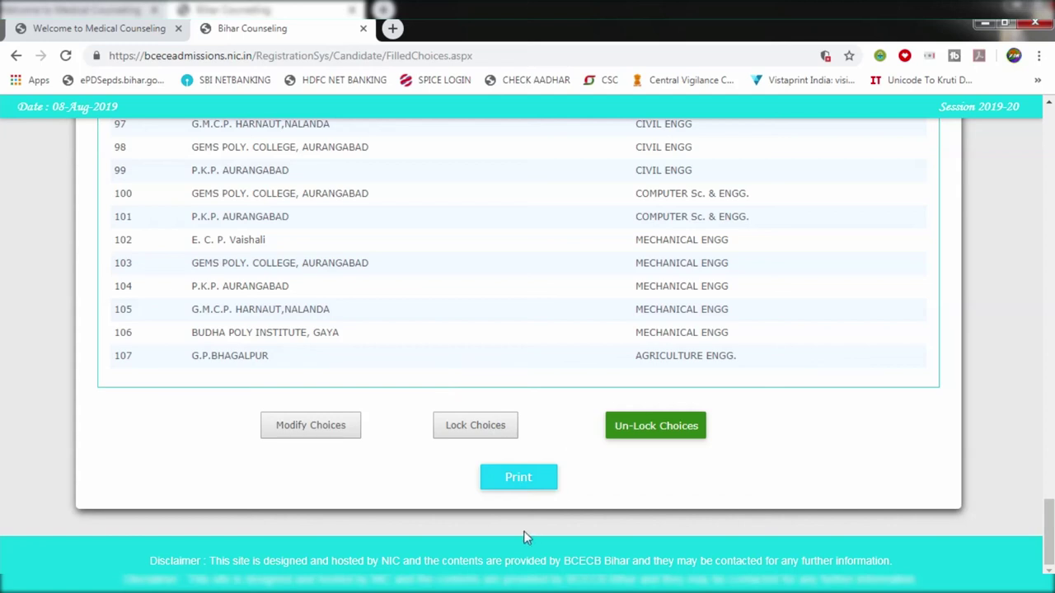
click(527, 483)
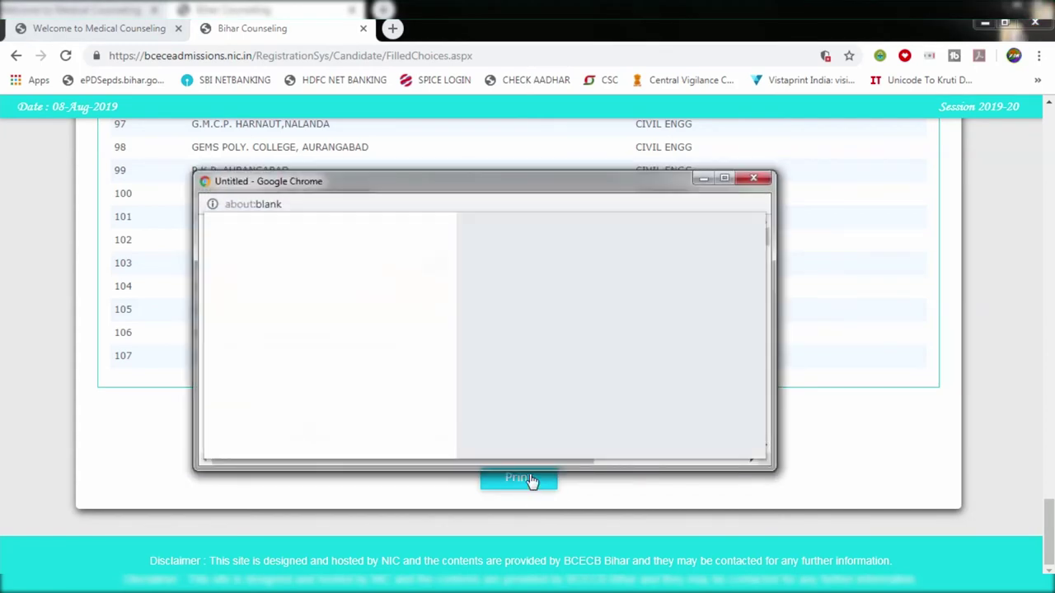
click(724, 179)
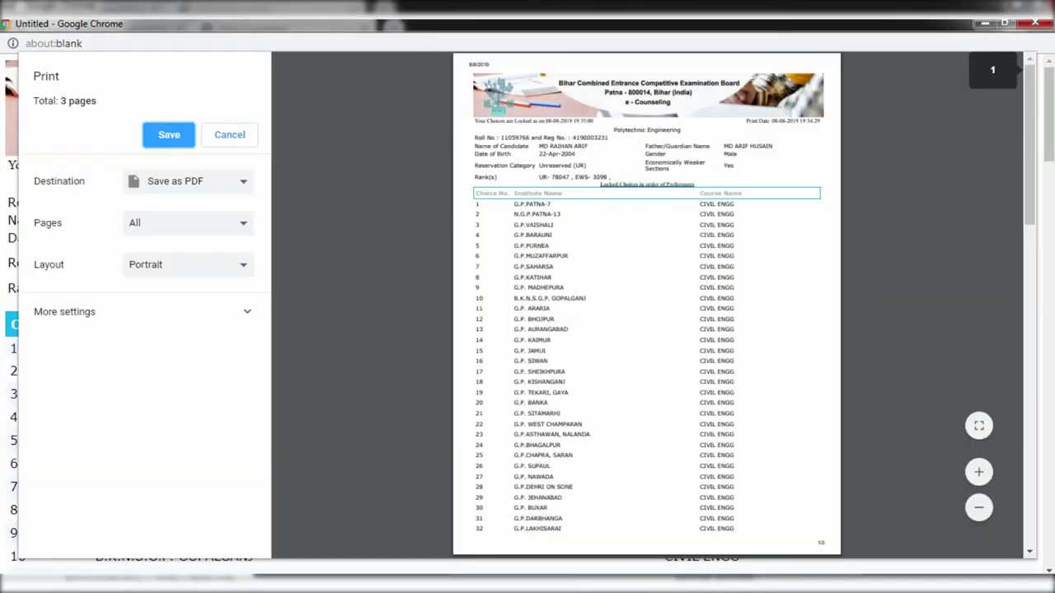
click(159, 136)
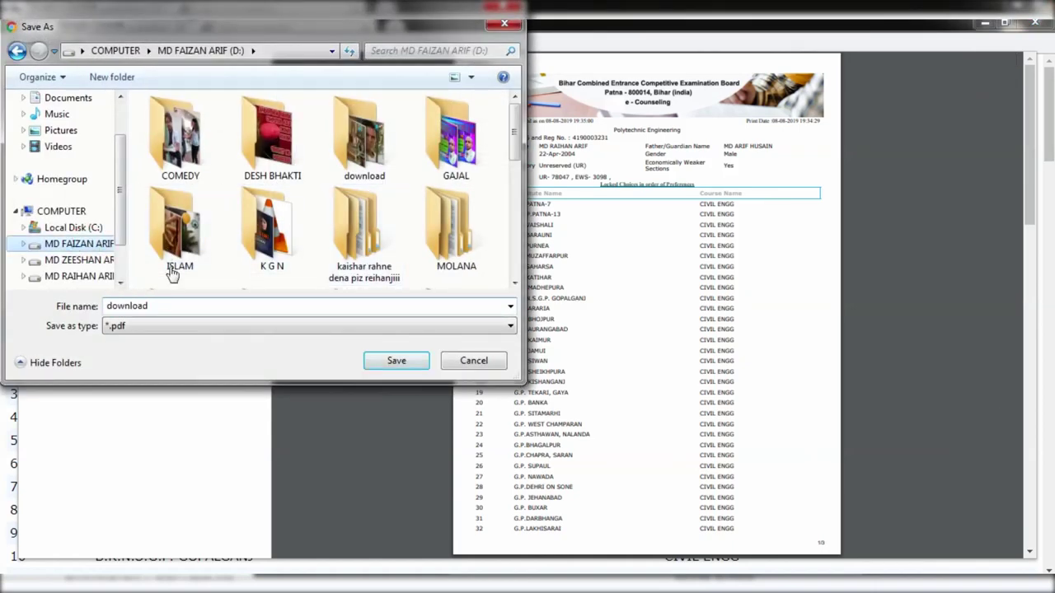
click(395, 360)
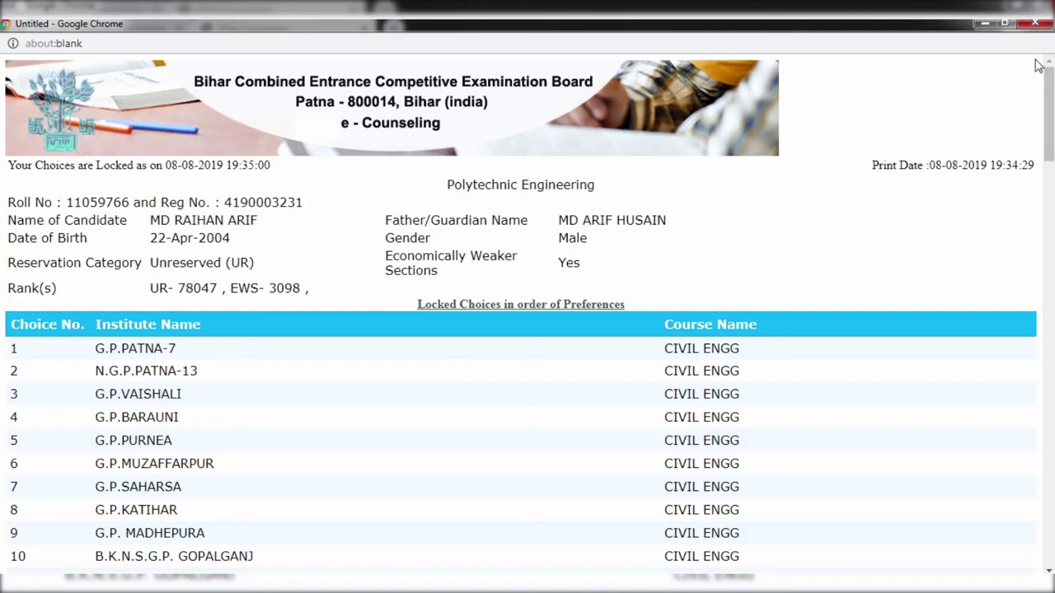
click(1028, 31)
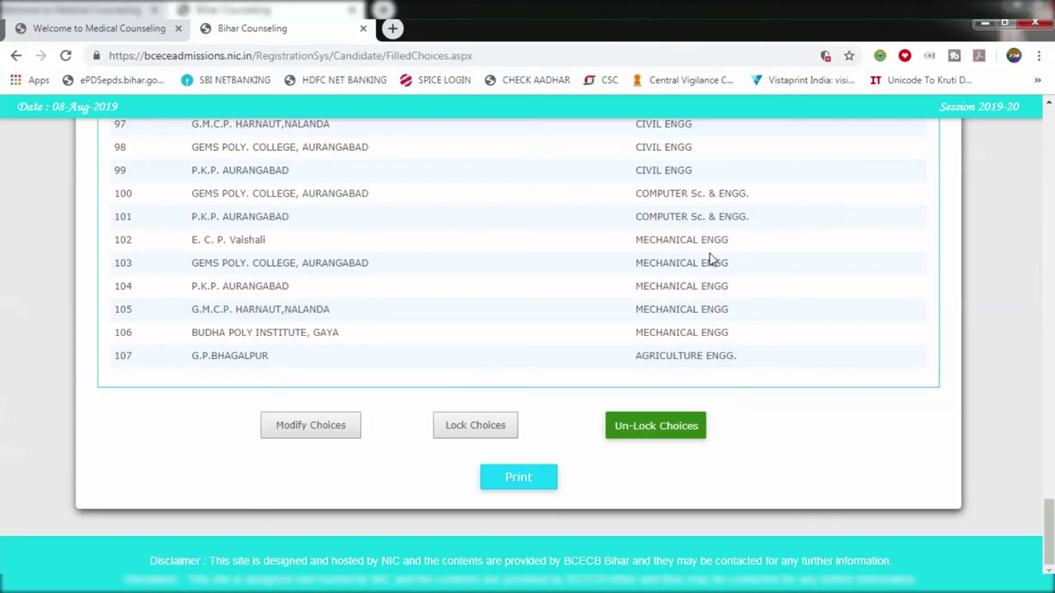
Look back through the locked civil, computer science and mechanical engineering choices up to the page header
scroll(470, 342, up, 3)
scroll(427, 342, up, 8)
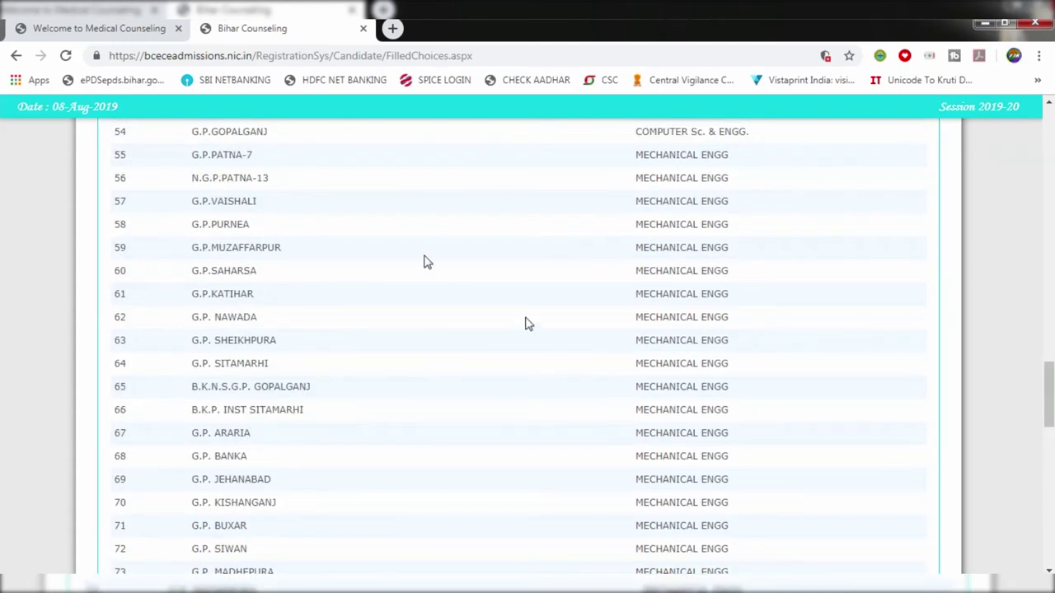
scroll(527, 322, down, 15)
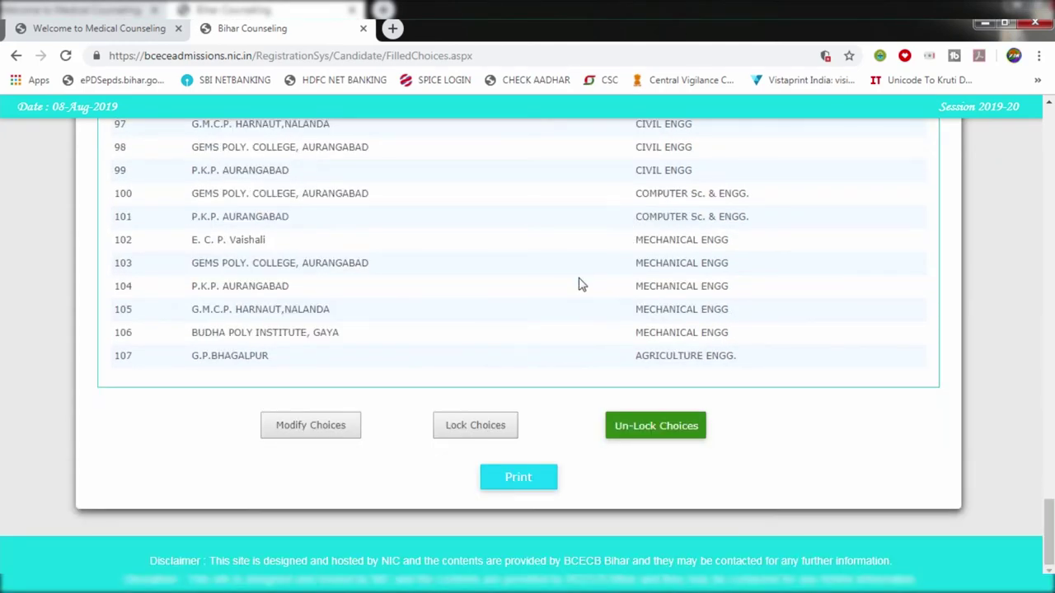
scroll(435, 376, up, 8)
scroll(436, 377, up, 15)
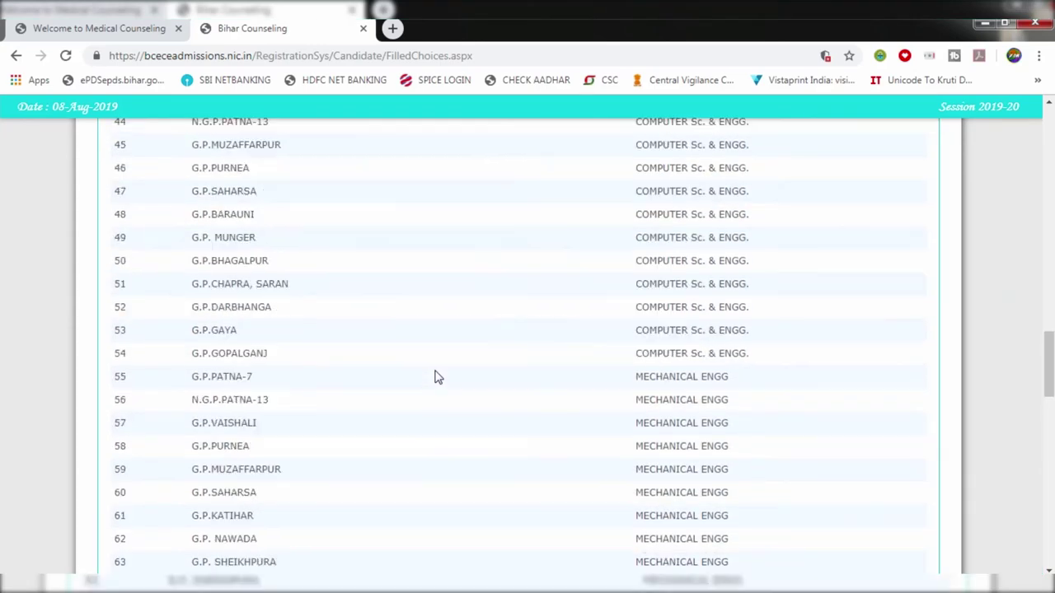
scroll(437, 376, up, 20)
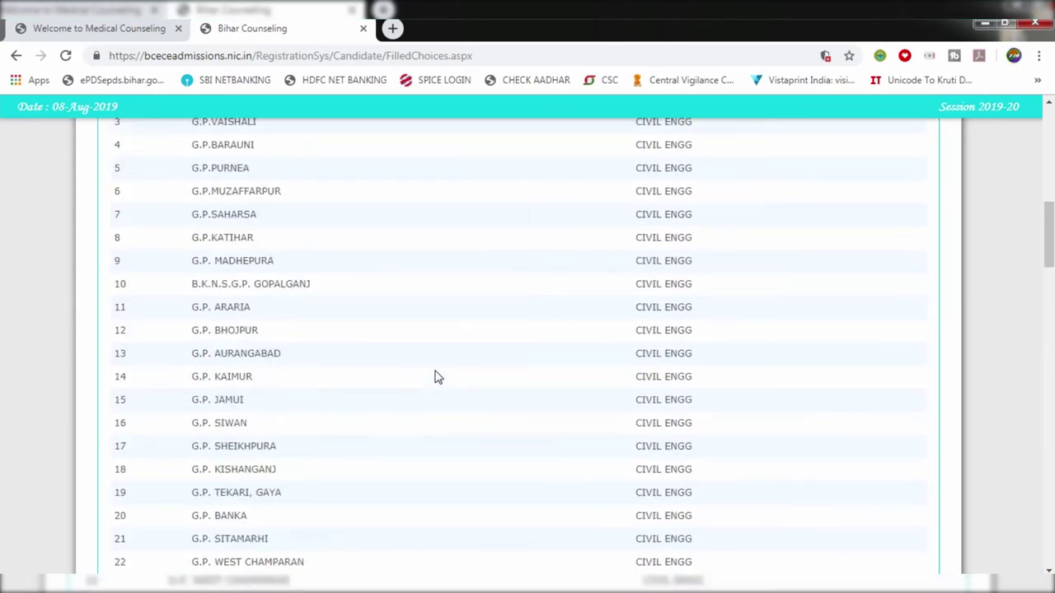
scroll(437, 377, up, 3)
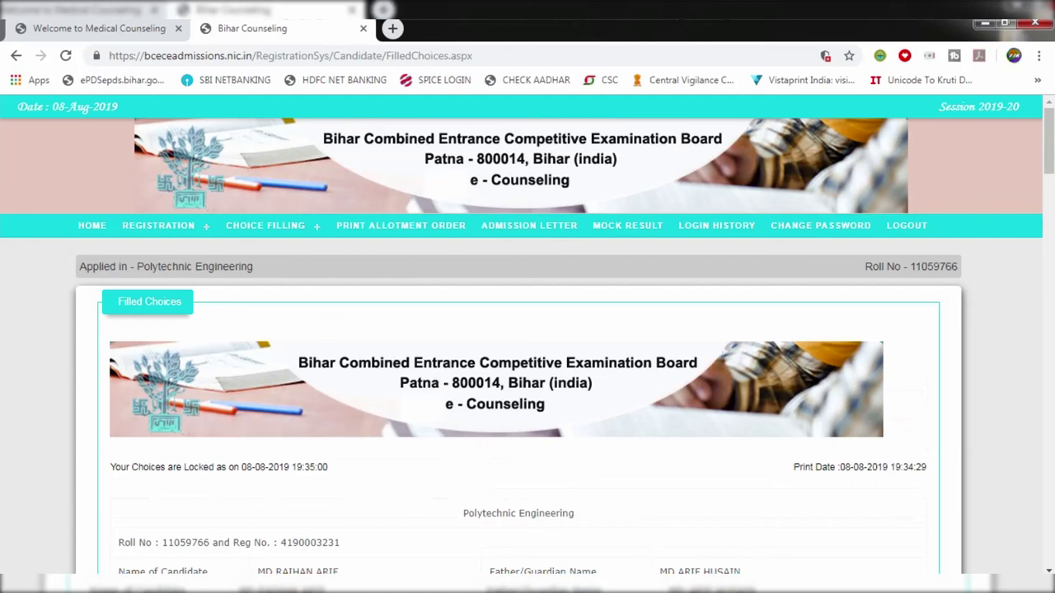
Go to the candidate home page and read the instructions on rechecking registration details and filling, saving and locking choices
click(97, 228)
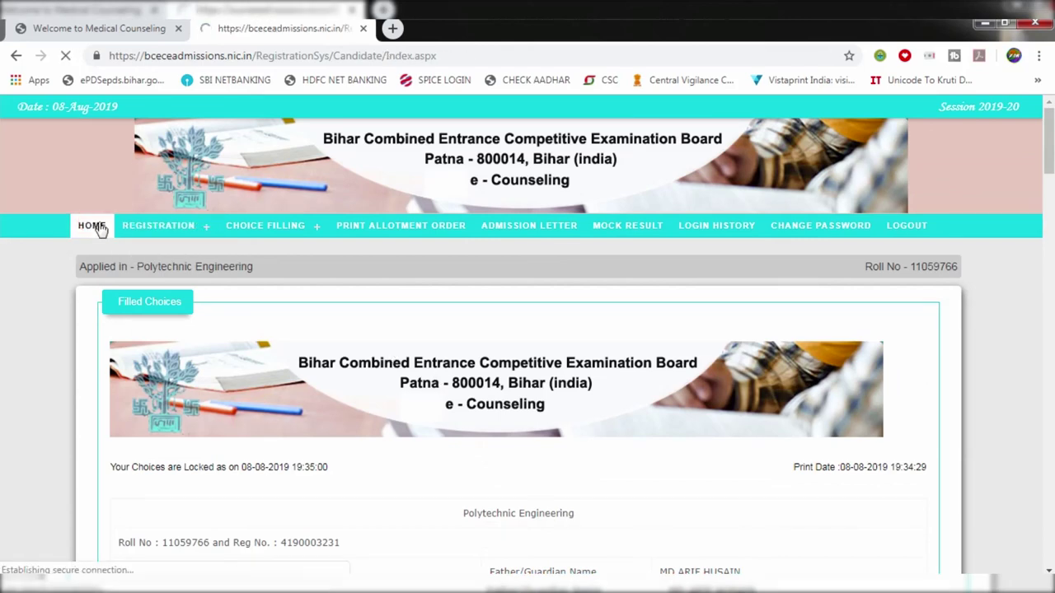
scroll(527, 346, down, 1)
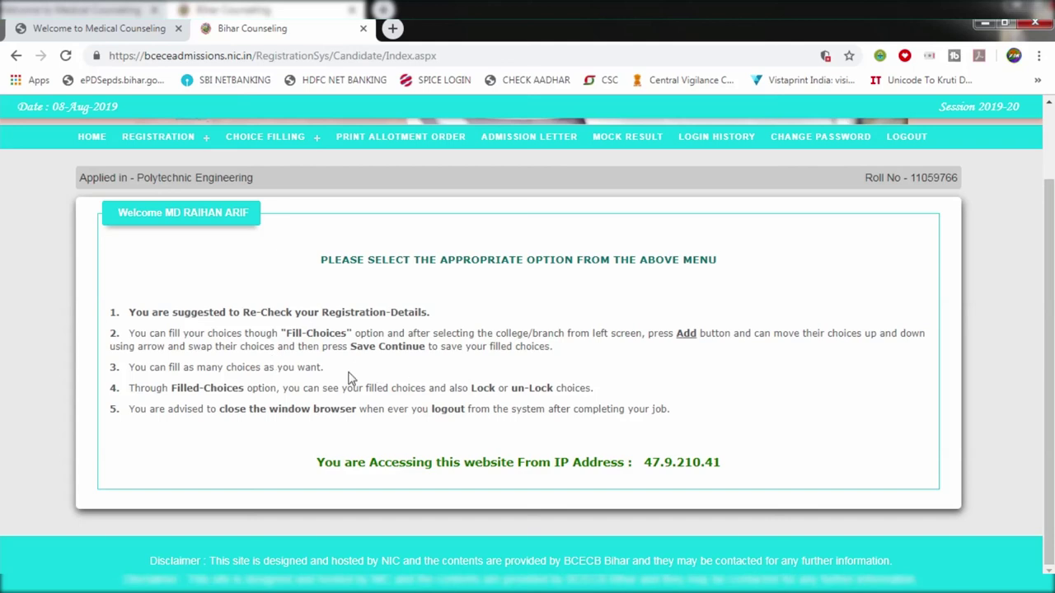
drag(226, 313, 423, 314)
drag(285, 333, 430, 347)
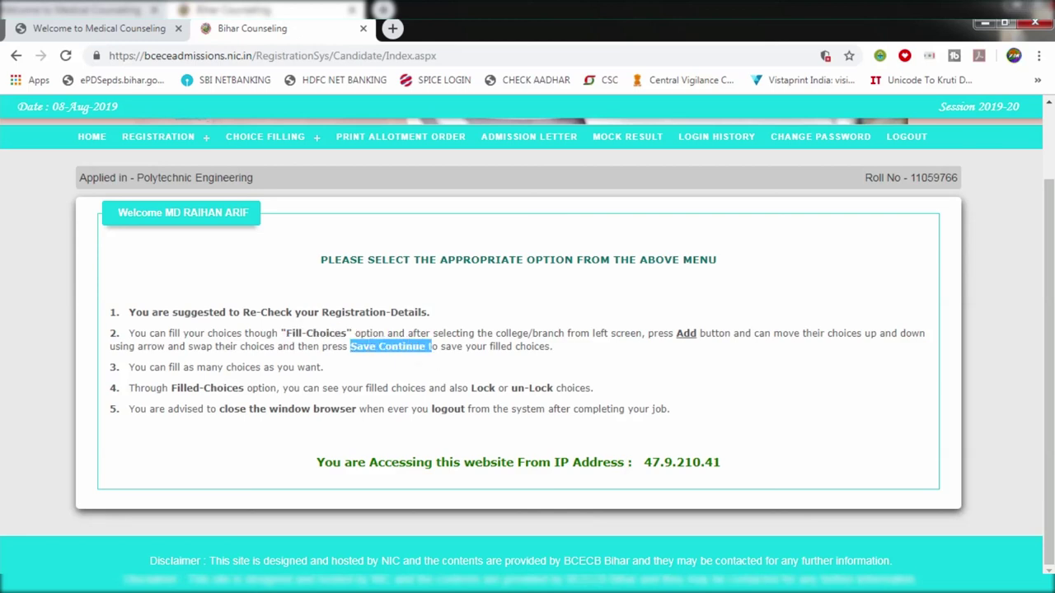
drag(176, 368, 283, 368)
click(303, 381)
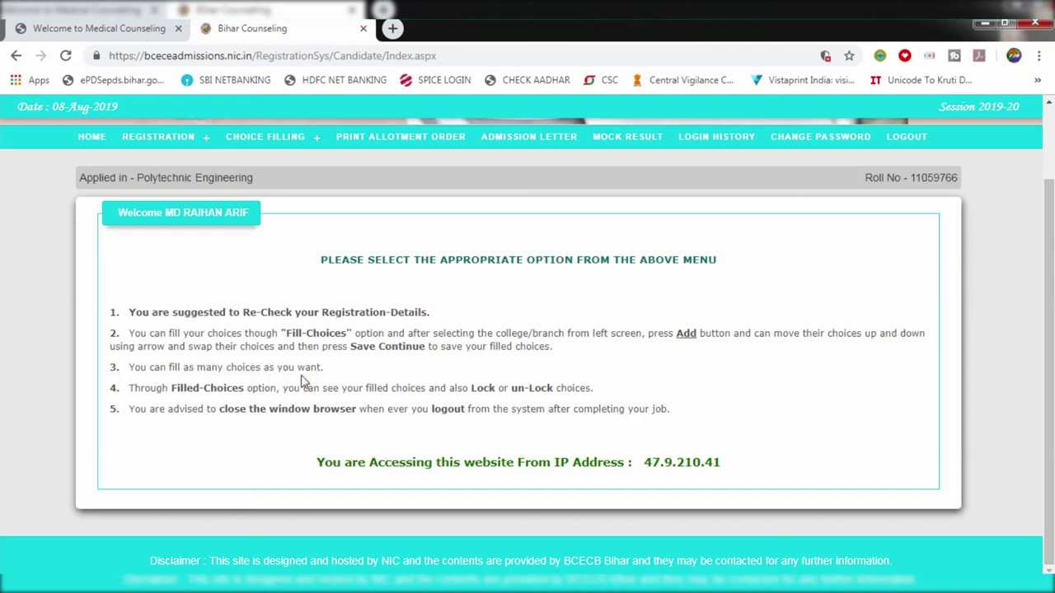
drag(440, 388, 584, 388)
click(328, 426)
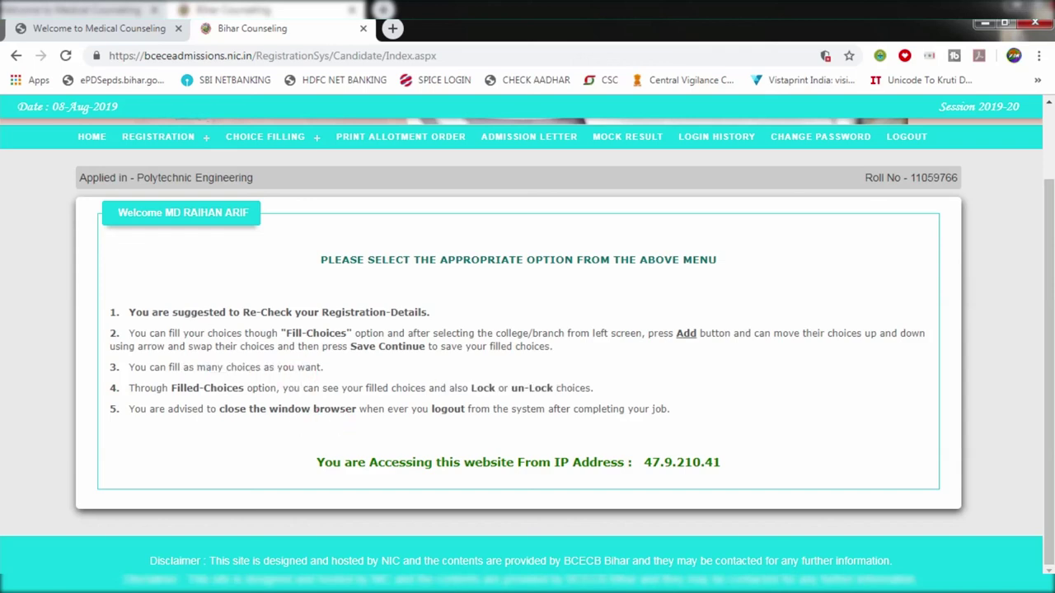